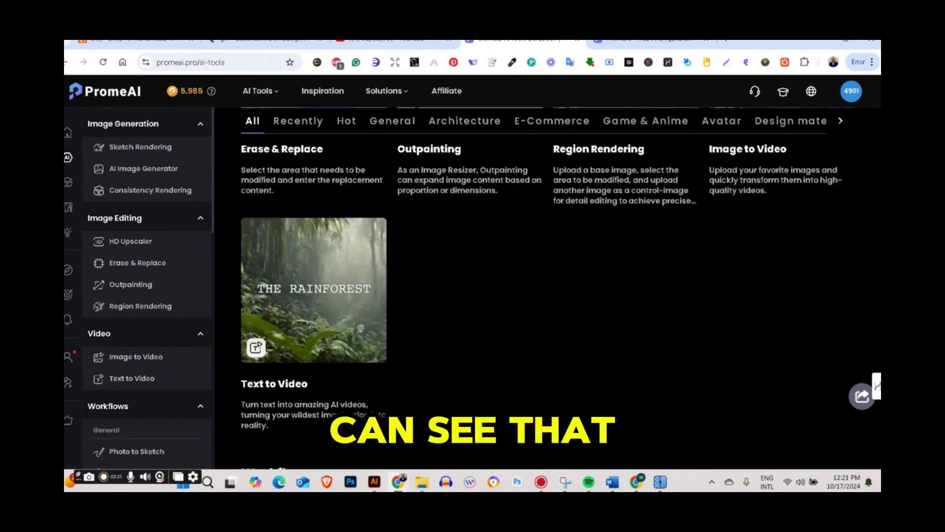
Browse the AI tools overview and examine the tools in the Design material category
scroll(499, 229, up, 3)
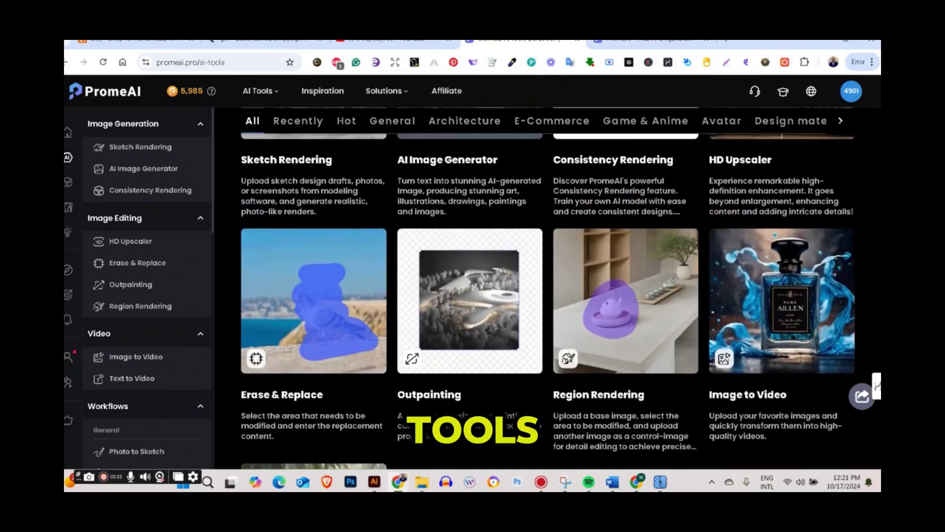
scroll(499, 229, up, 3)
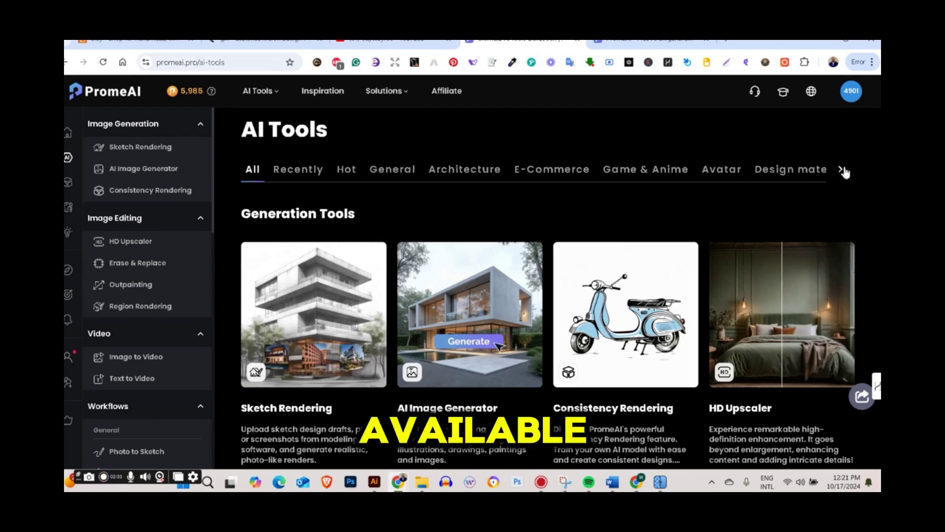
click(802, 178)
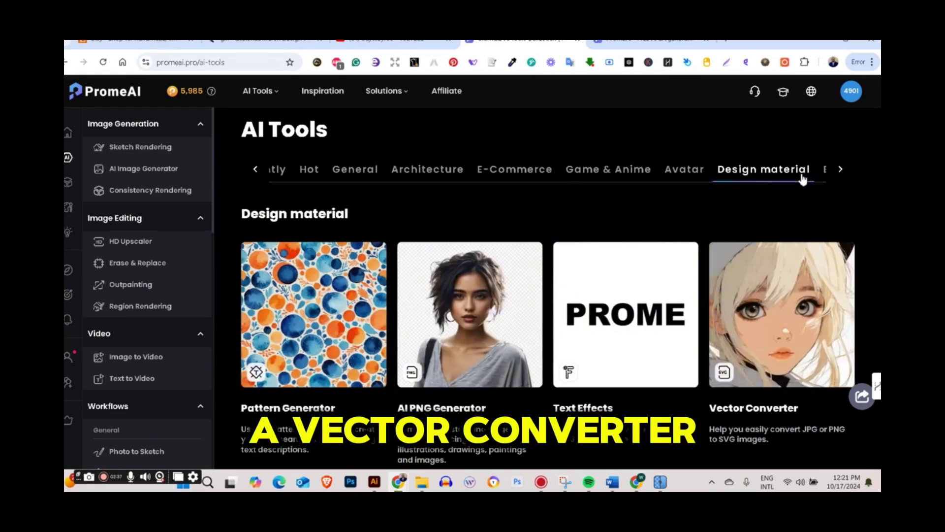
scroll(802, 178, down, 1)
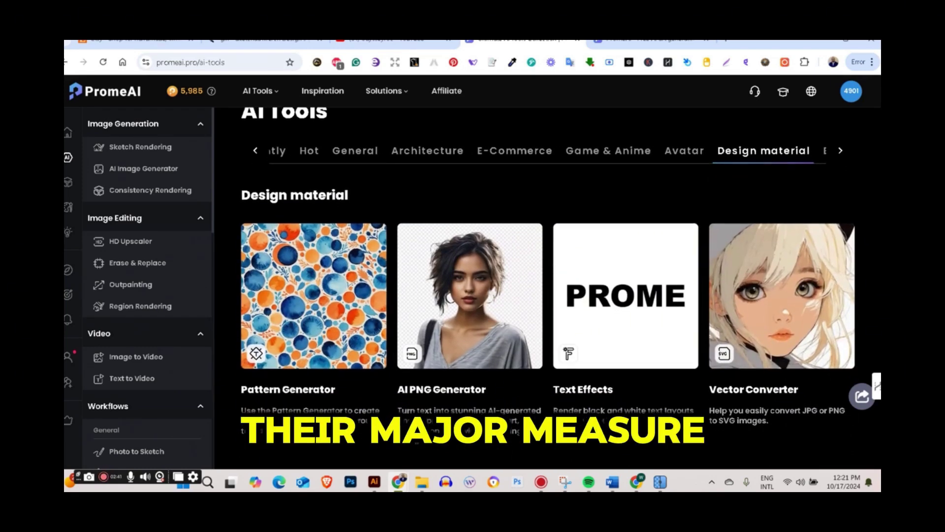
click(825, 146)
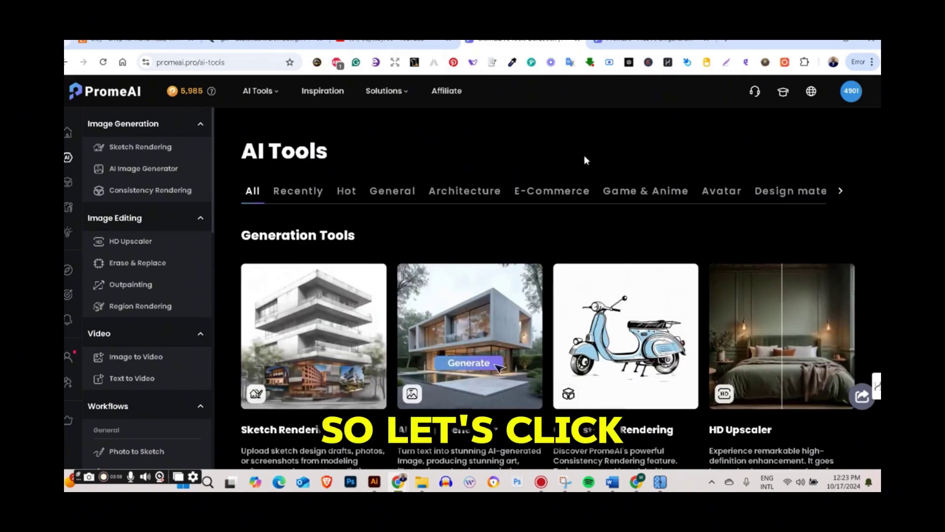
Open the AI Image Generator and look through the featured images in its Discover & Remix gallery
click(474, 321)
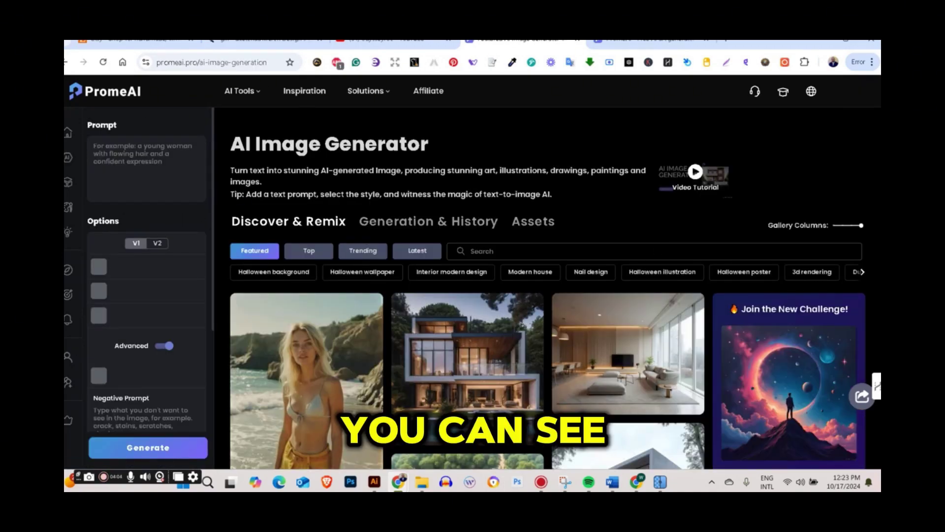
scroll(547, 295, down, 2)
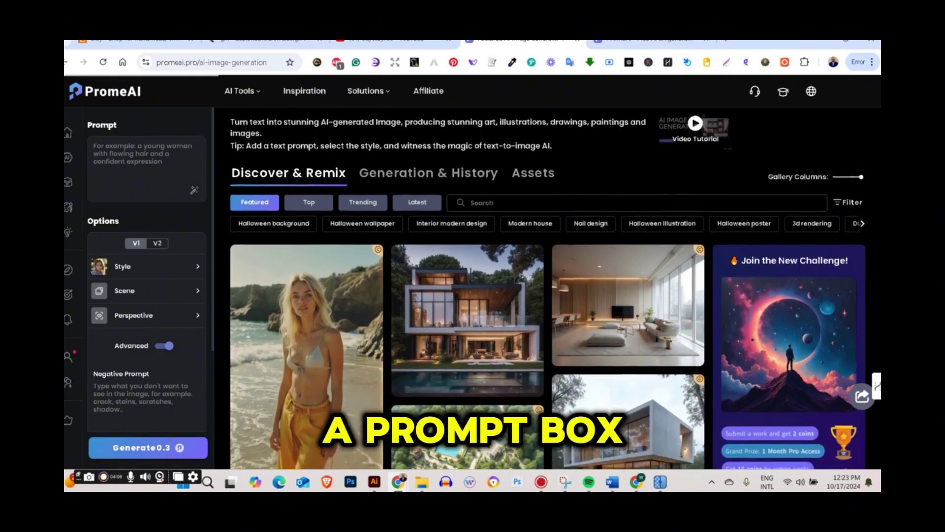
scroll(547, 296, down, 2)
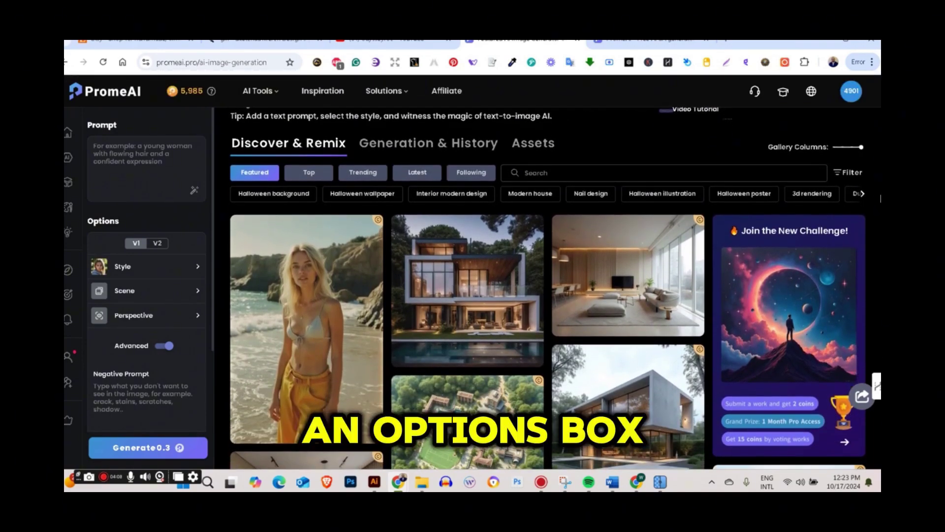
scroll(547, 295, up, 2)
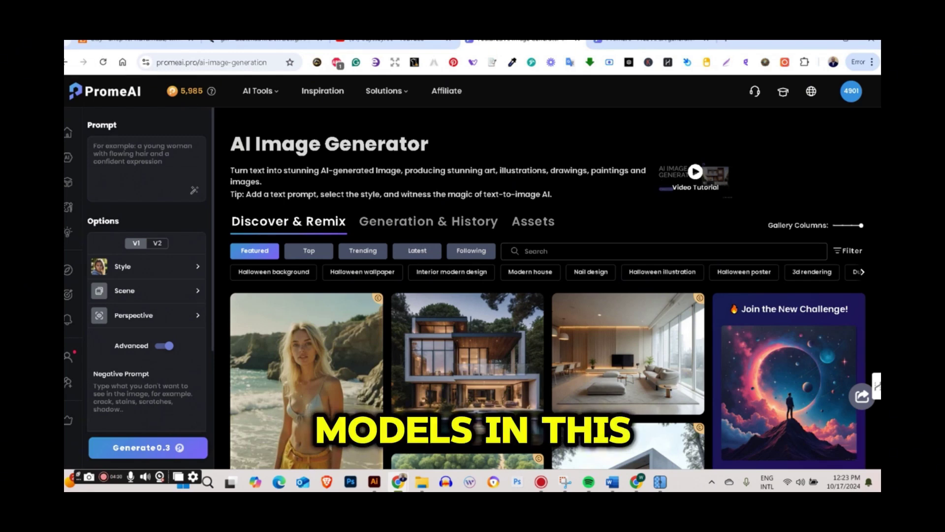
scroll(547, 288, down, 2)
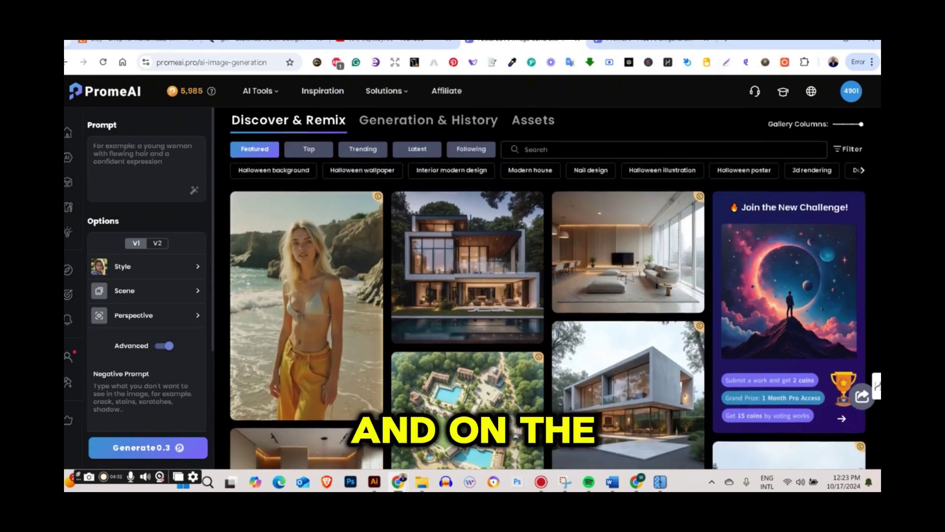
scroll(547, 288, down, 5)
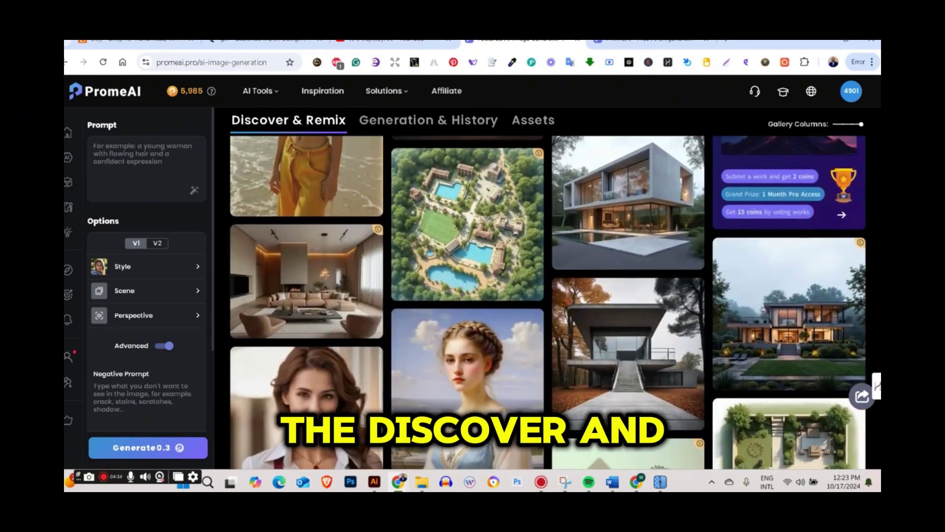
scroll(547, 288, down, 4)
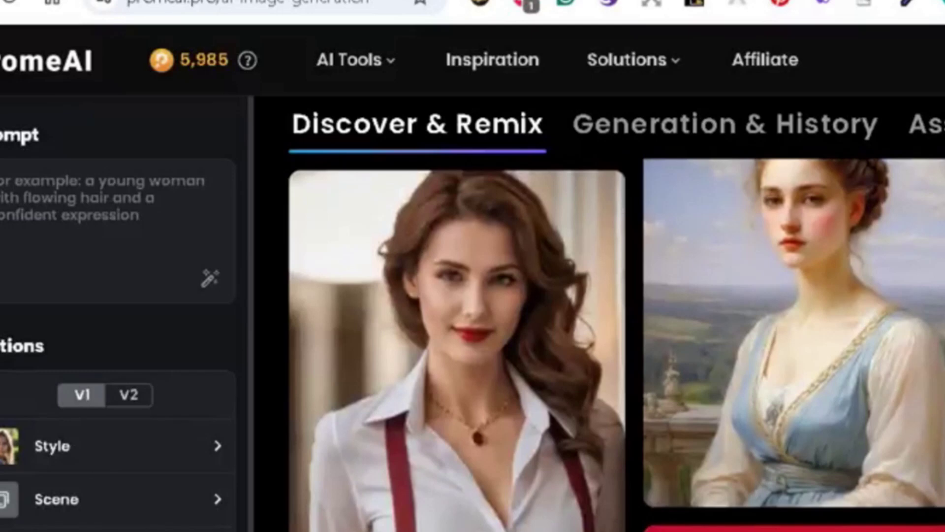
Like the featured gallery image of the woman in a cowboy hat against an orange sun
scroll(616, 345, down, 3)
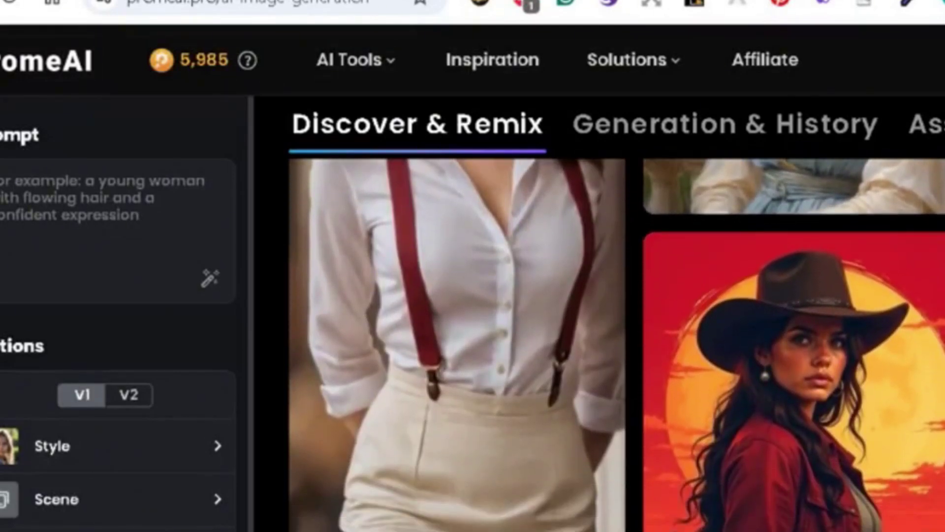
mouse_move(848, 460)
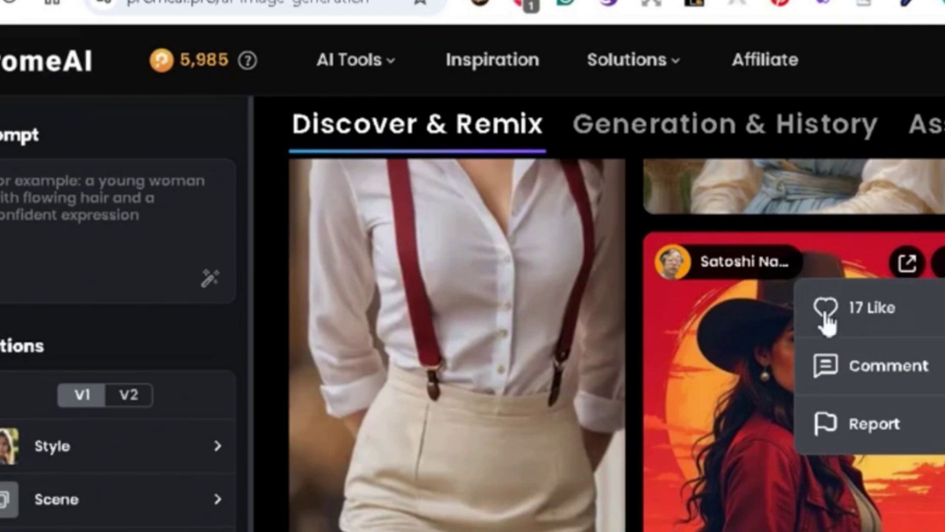
click(827, 319)
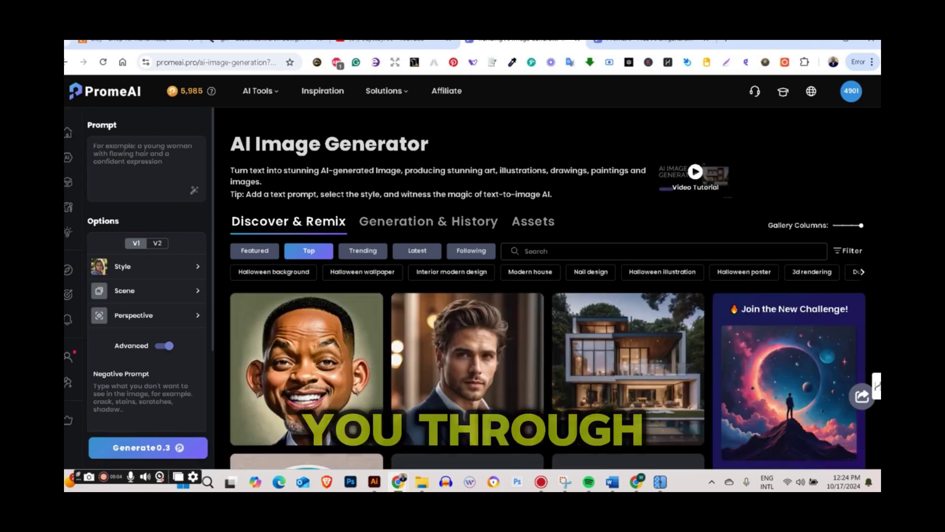
Like the round cartoon badge of the curly-haired man with sunglasses among the Top gallery images
scroll(547, 295, down, 4)
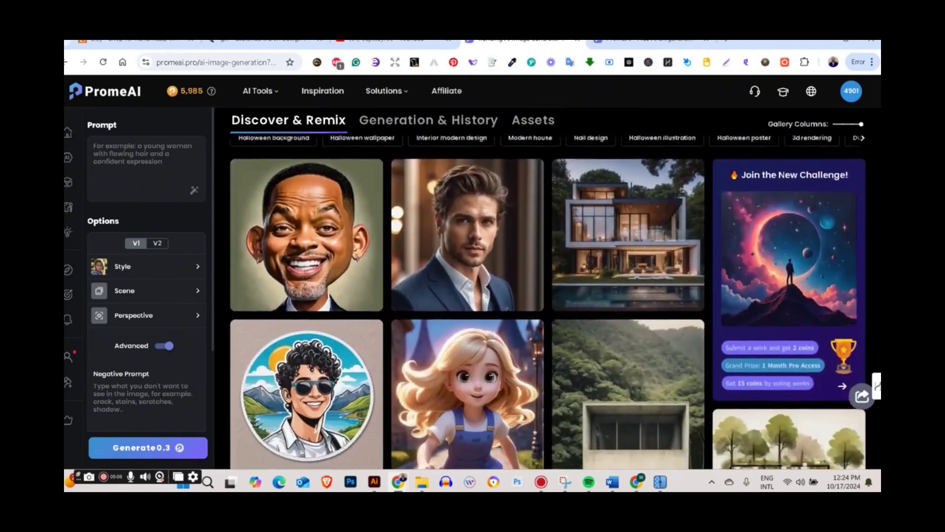
scroll(476, 198, down, 2)
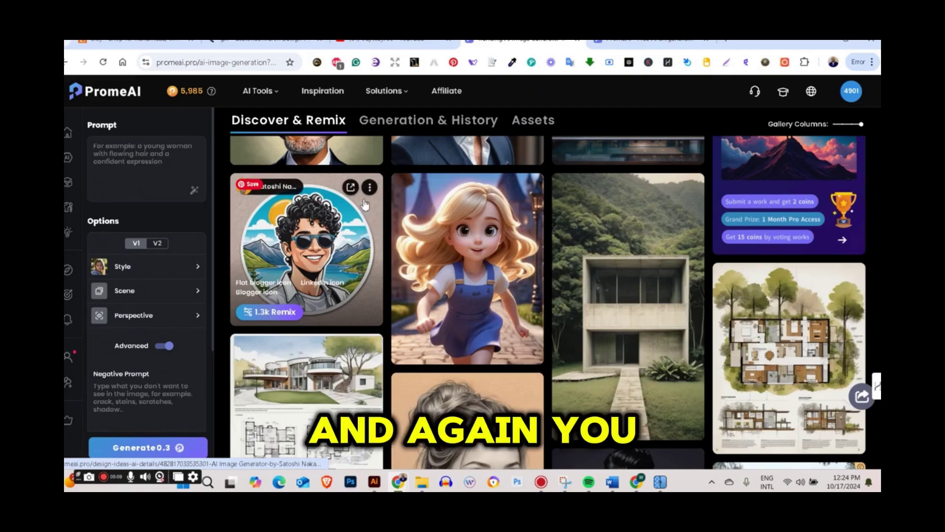
click(370, 192)
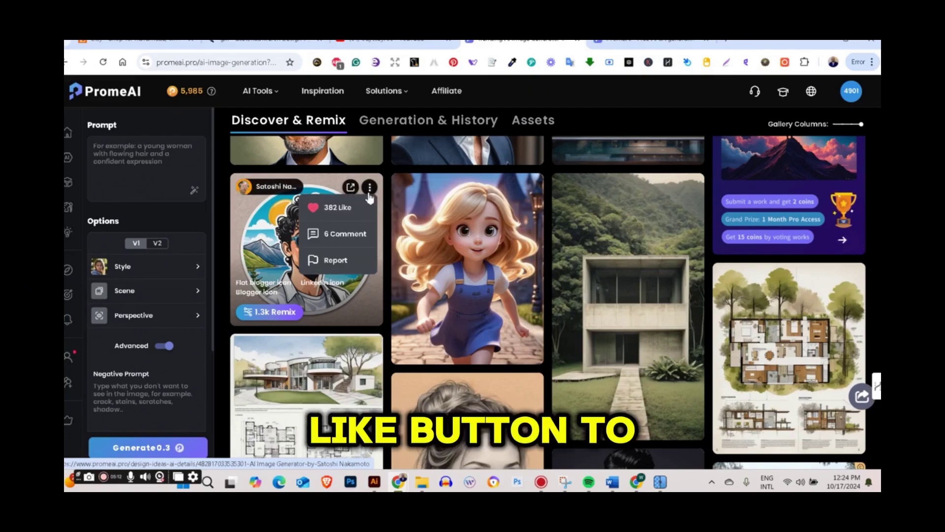
click(338, 208)
scroll(879, 218, up, 5)
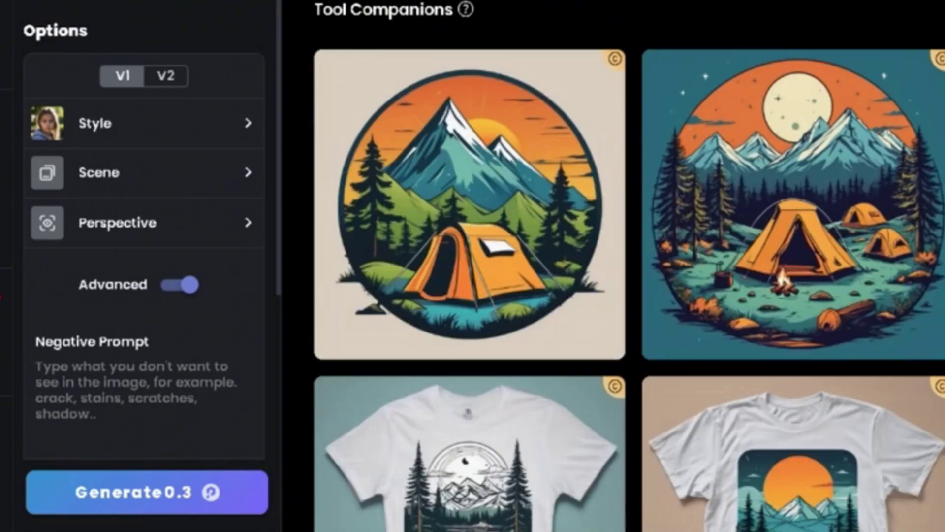
Compare the V2 generation options with the V1 options, ending on V1
scroll(629, 266, down, 3)
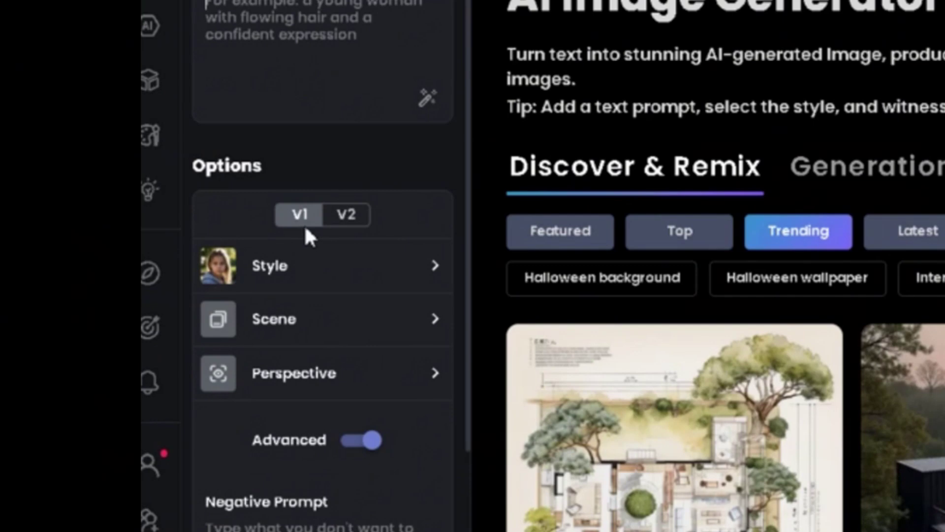
click(350, 217)
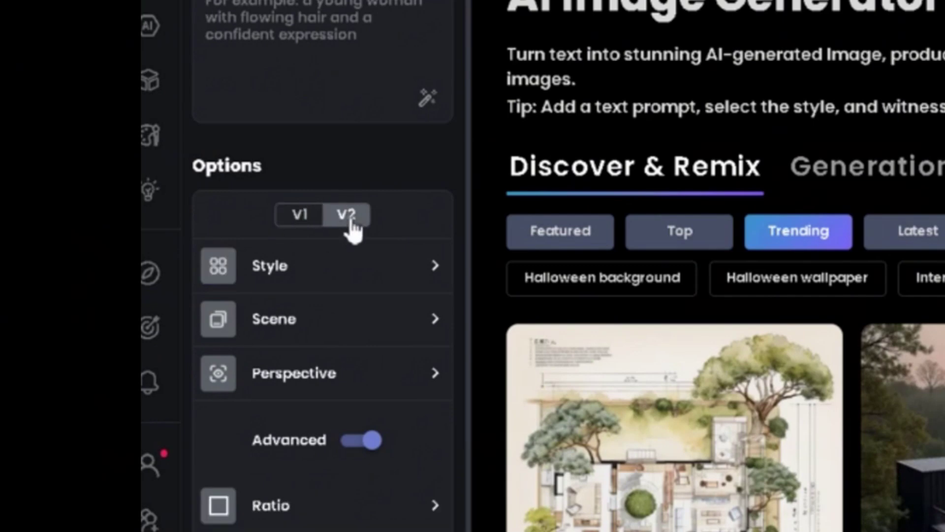
click(295, 222)
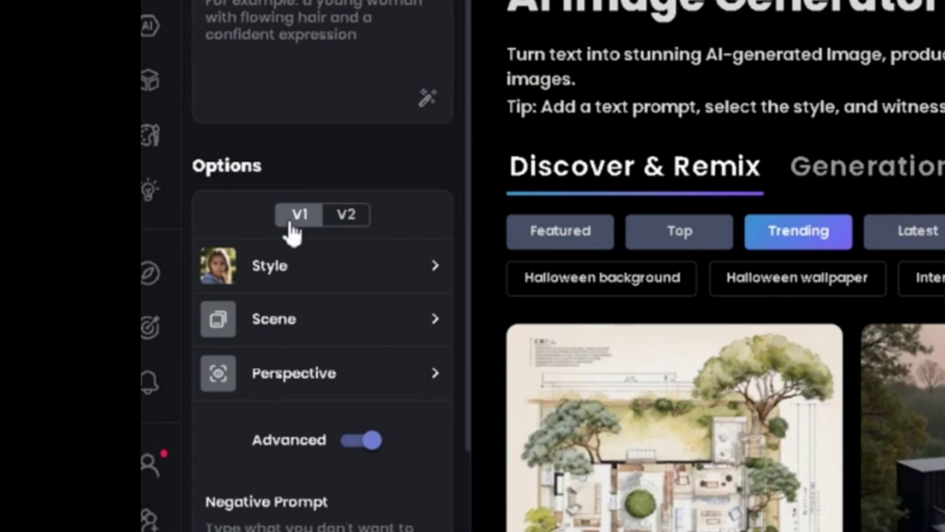
Try the Sci-Fi photography style and select the Cinematic style instead
click(383, 293)
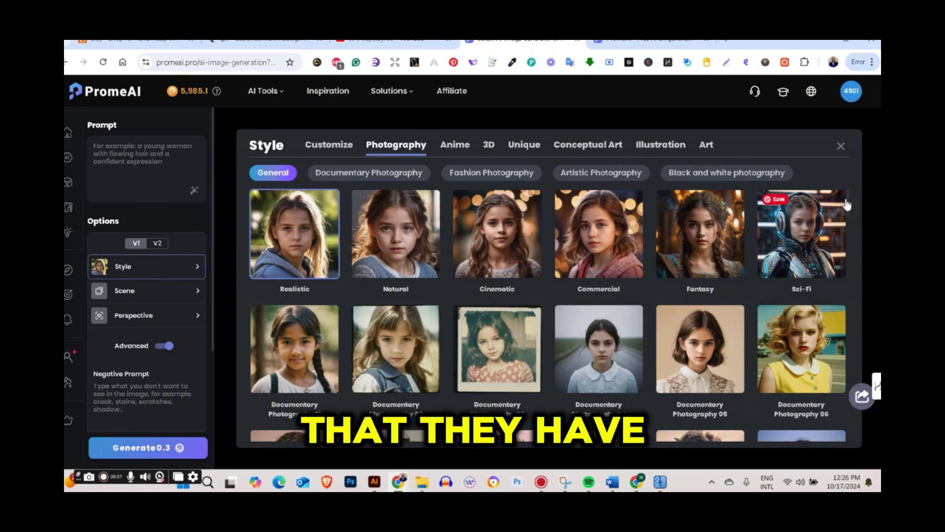
click(845, 204)
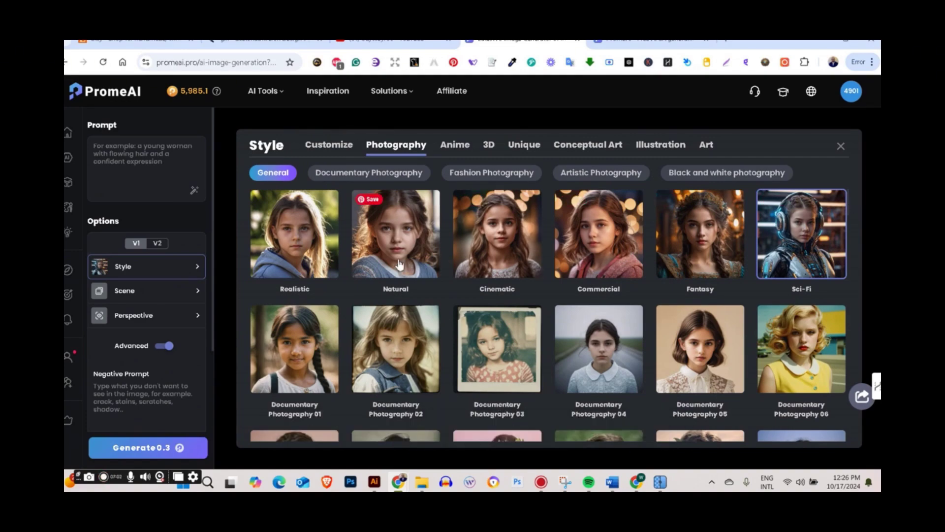
click(483, 262)
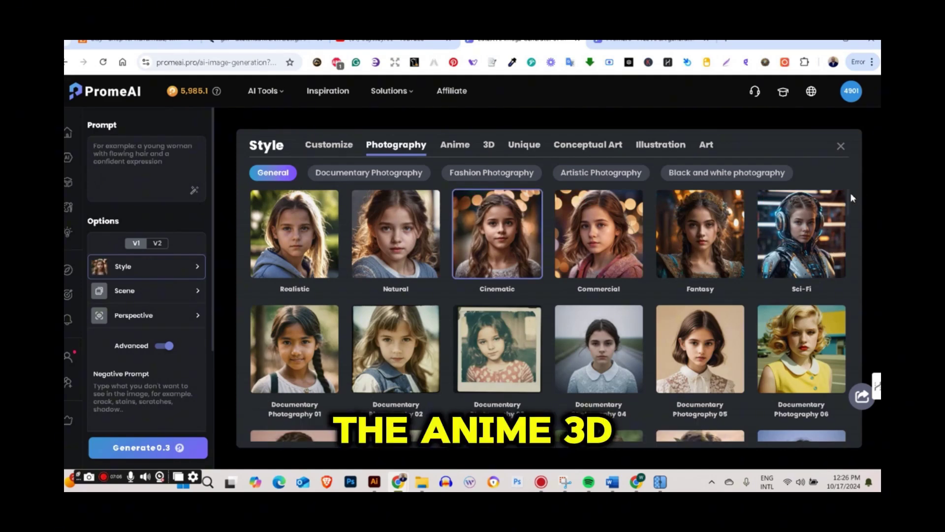
Look through the Photography styles, including the Documentary Photography variations, and return to the General ones
drag(849, 194, 861, 223)
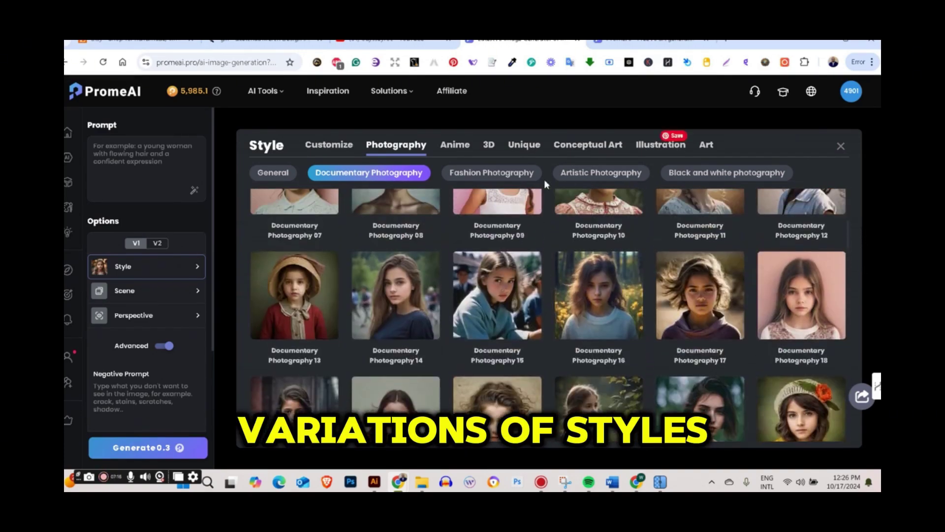
click(276, 178)
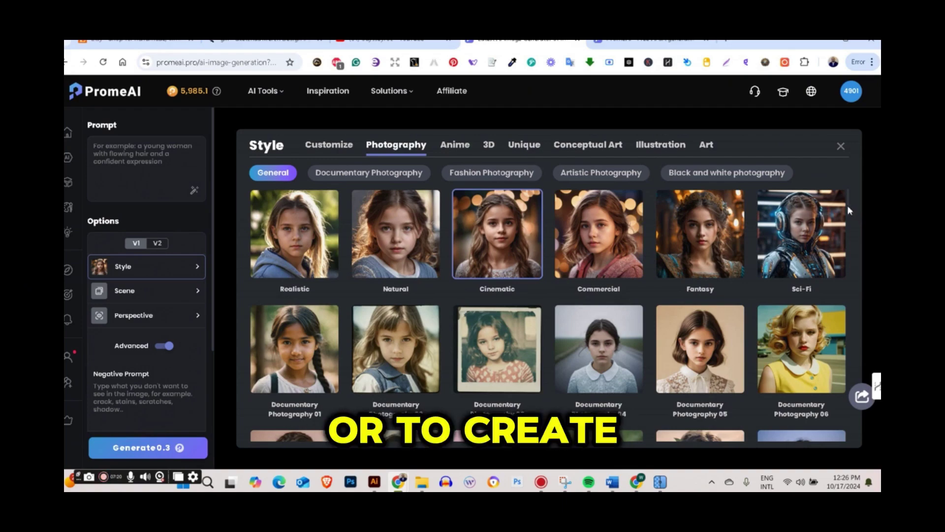
drag(848, 209, 856, 242)
click(273, 176)
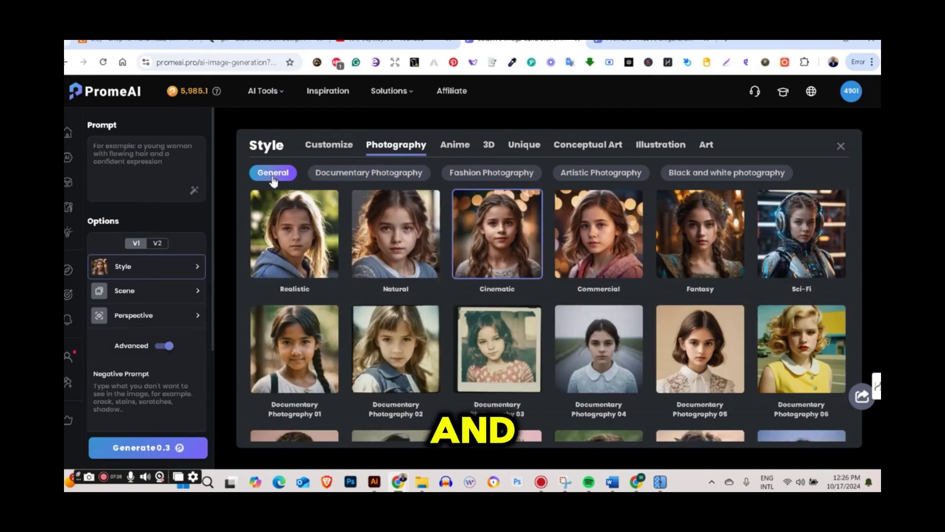
Examine the available styles in the Unique, Conceptual Art and Illustration categories
click(523, 146)
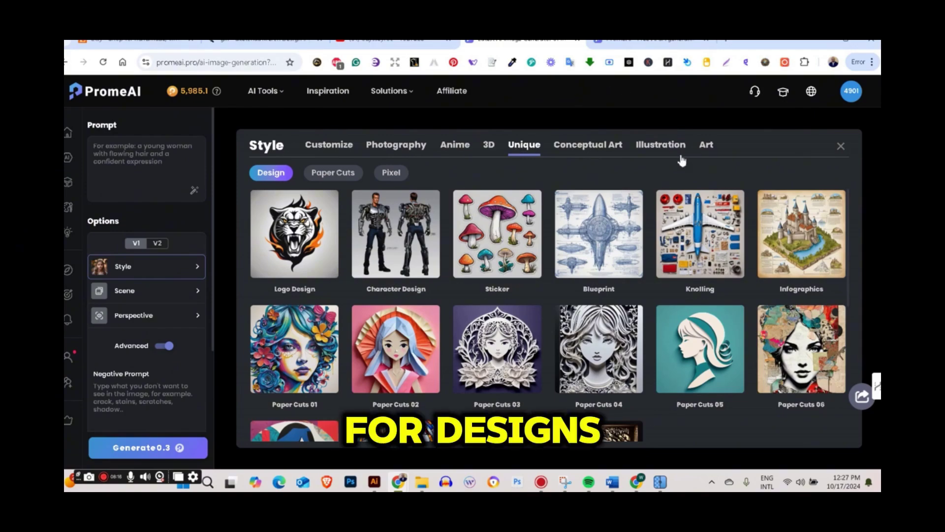
click(600, 146)
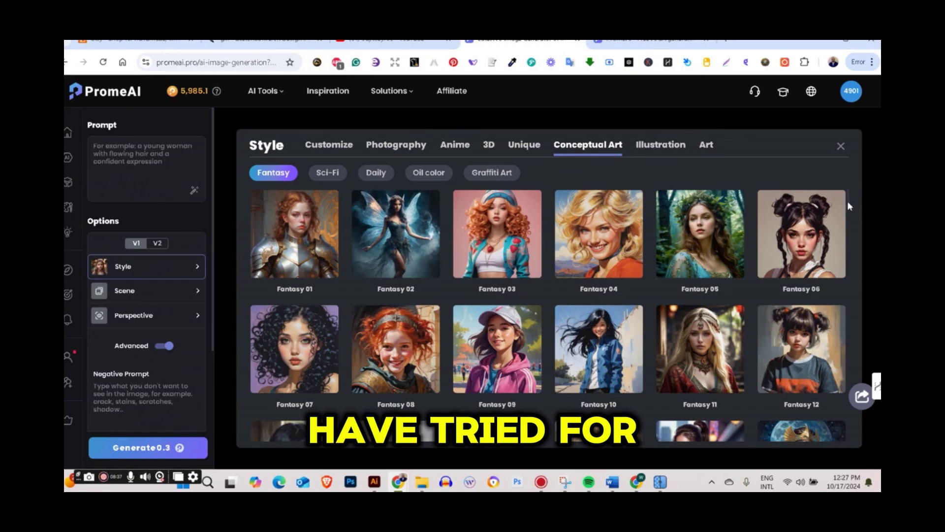
drag(848, 202, 865, 259)
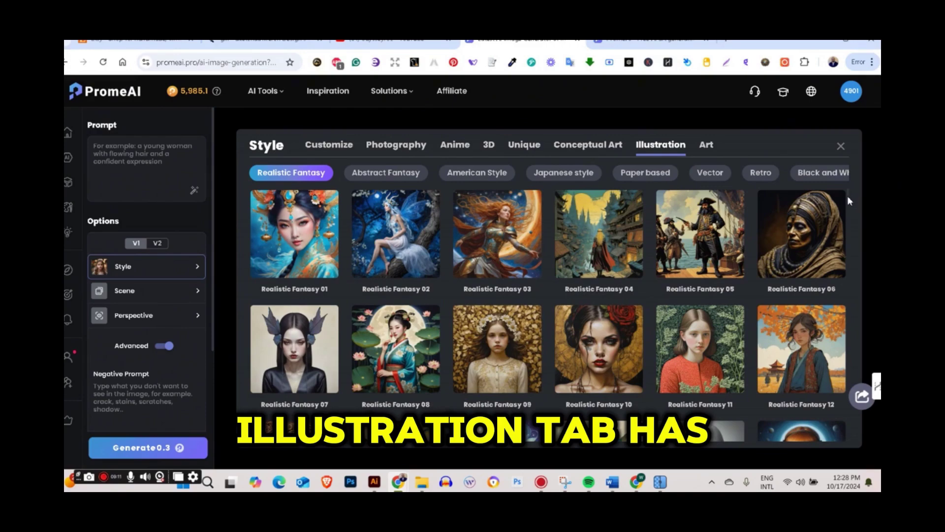
drag(848, 196, 858, 251)
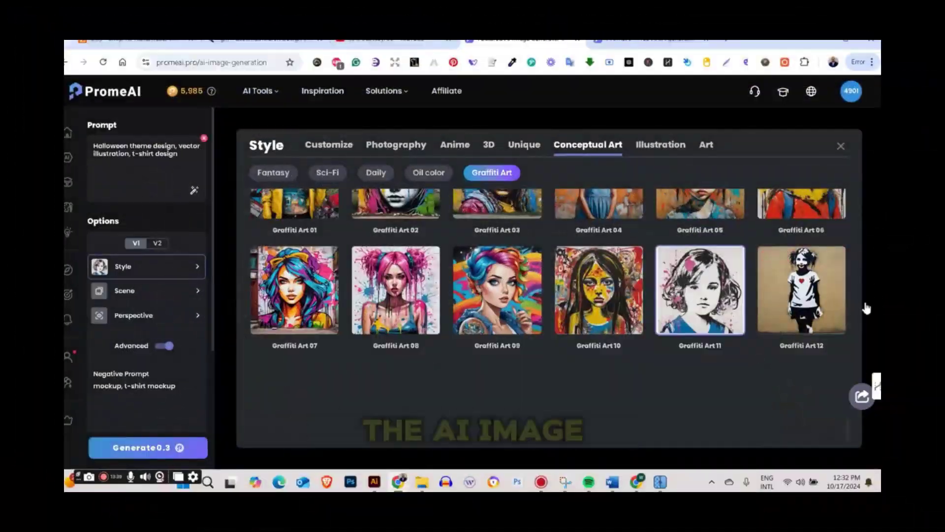
Set the style to Daily 04 from Conceptual Art and generate the Halloween theme t-shirt design
drag(848, 426, 846, 176)
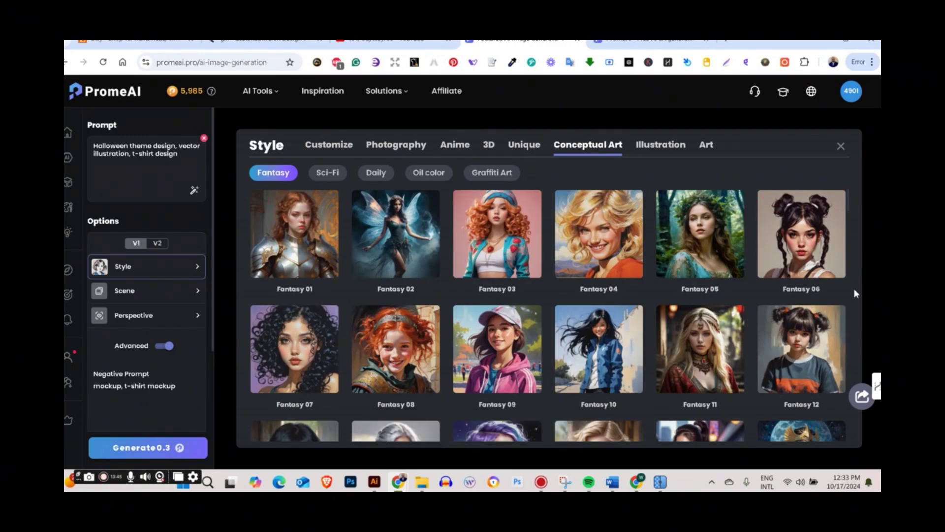
click(379, 173)
click(598, 237)
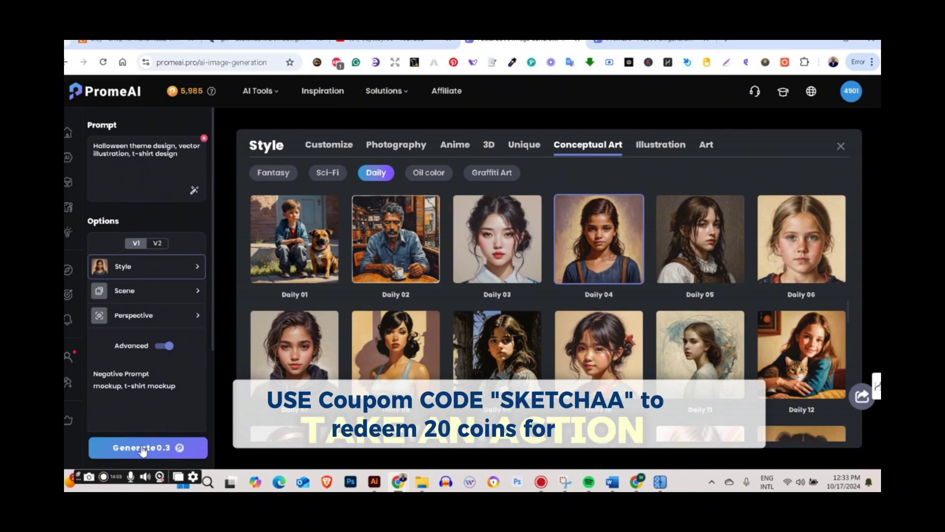
click(143, 449)
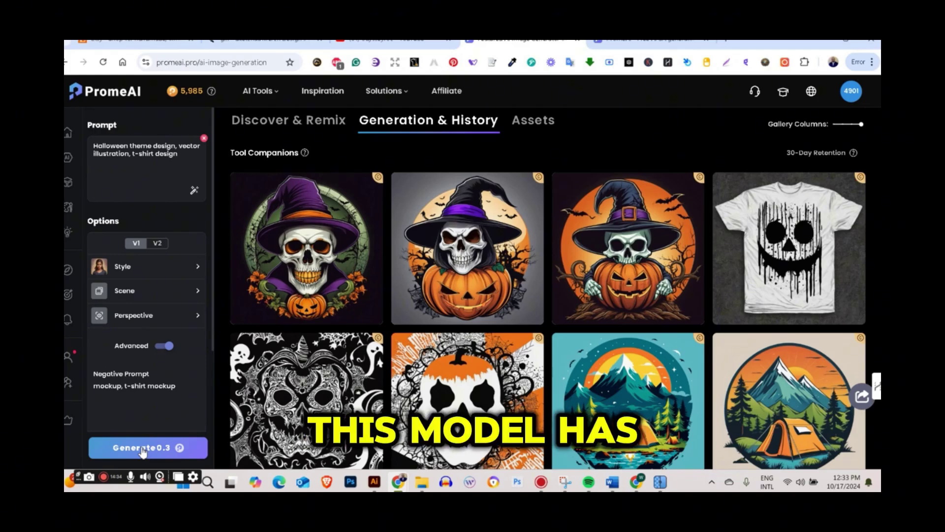
Examine the available Scene and Perspective options, close them, and look over the generated Halloween images
click(196, 293)
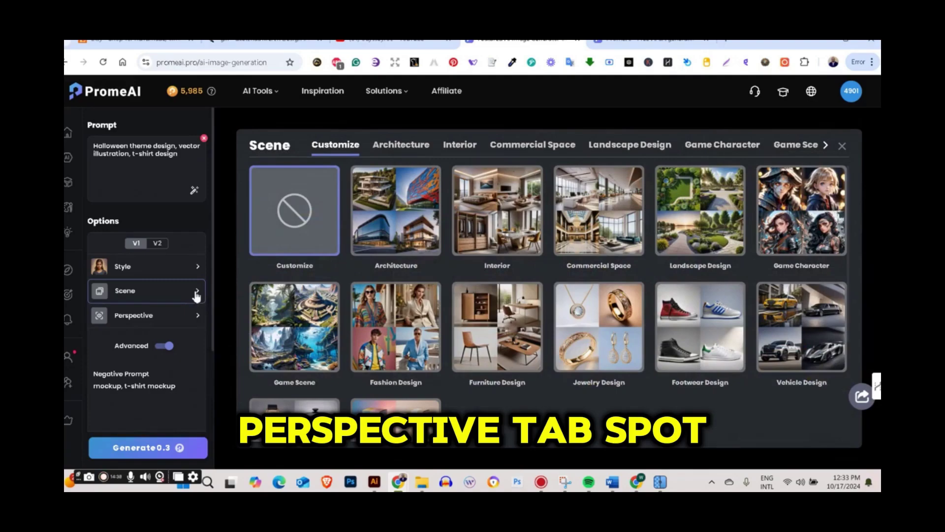
click(196, 319)
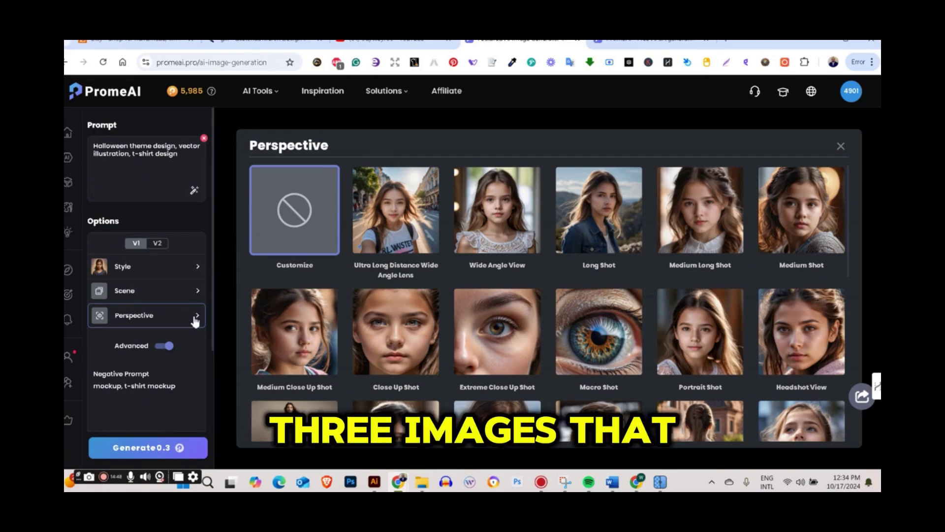
click(195, 318)
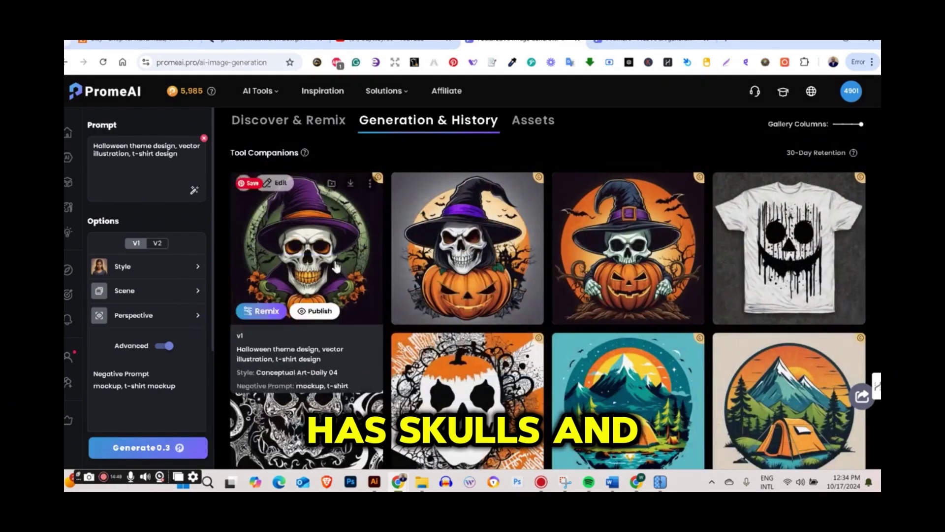
mouse_move(628, 280)
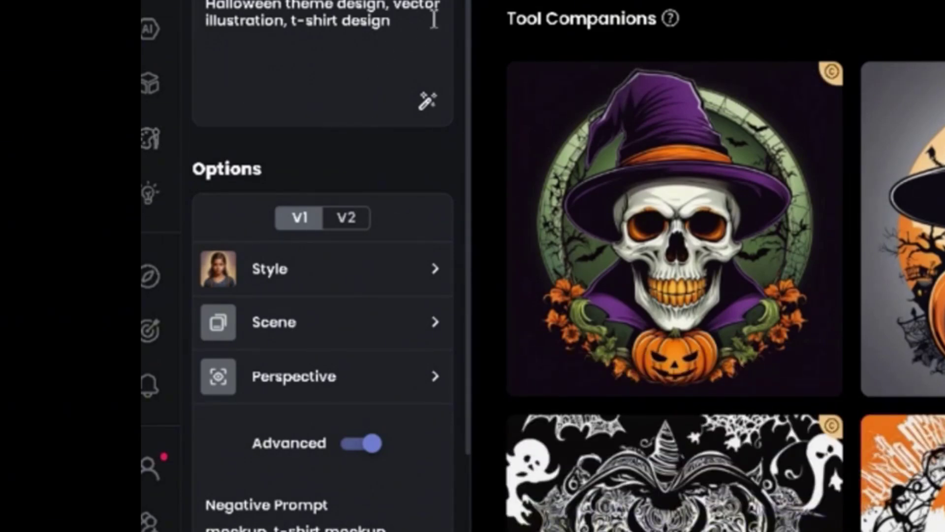
Extend the prompt with "on a plain background, contour" and generate new Halloween t-shirt designs
text(, on a plain )
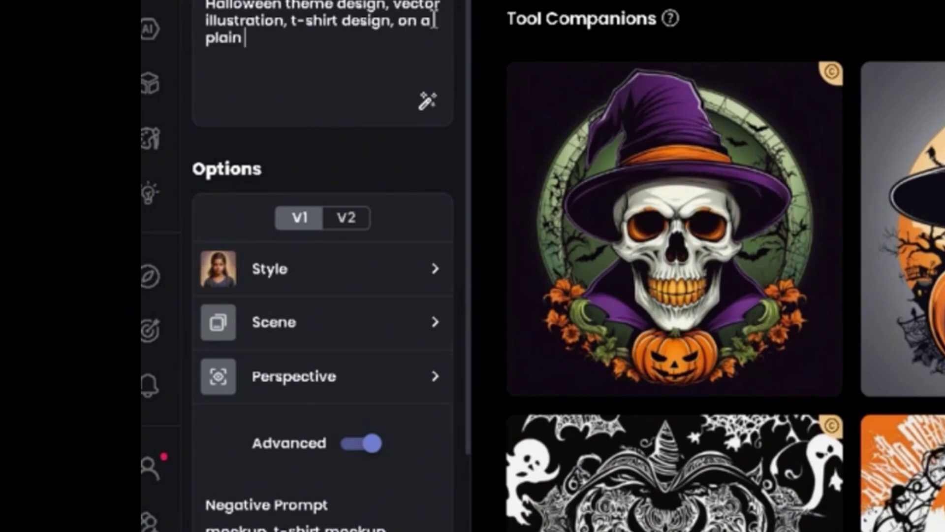
text(bakground)
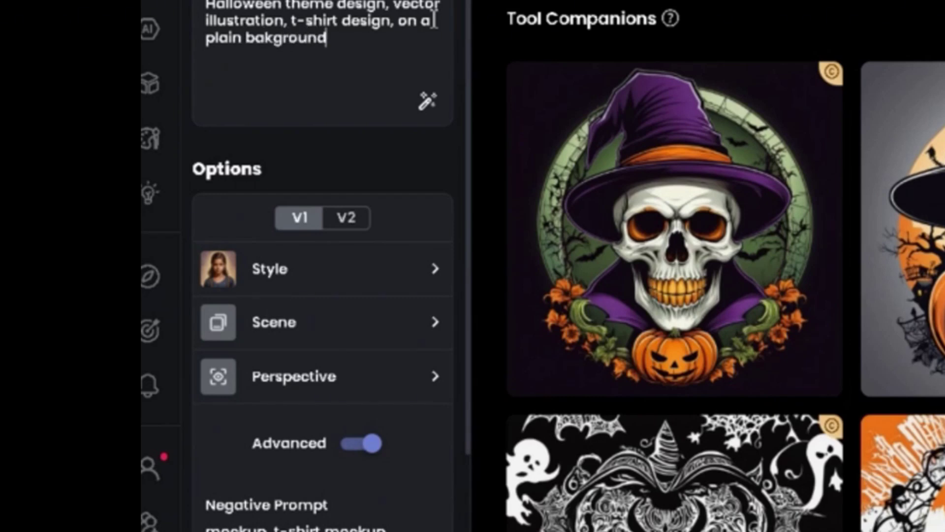
text(,)
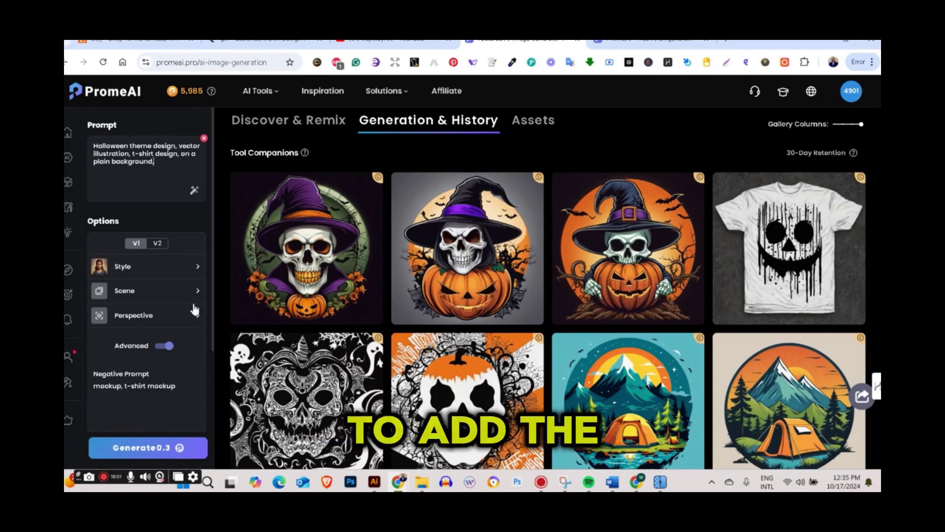
text(con)
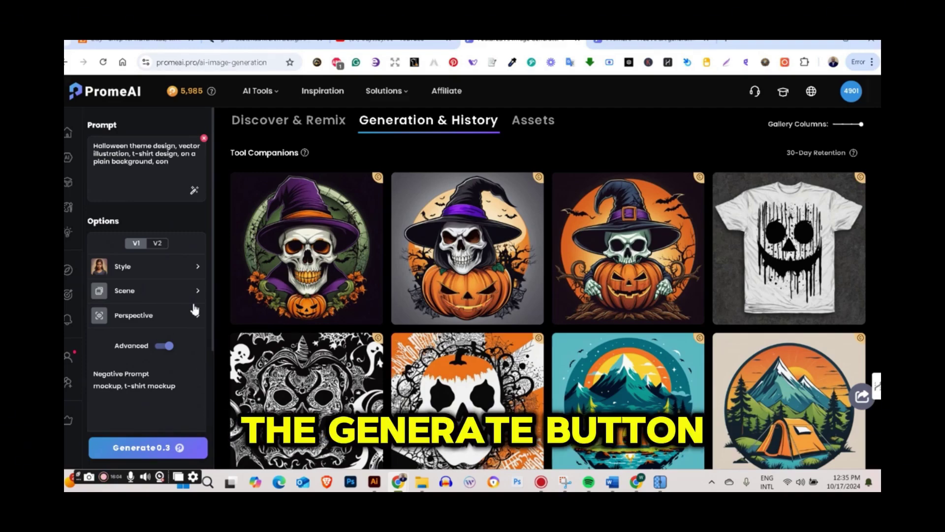
text(tour)
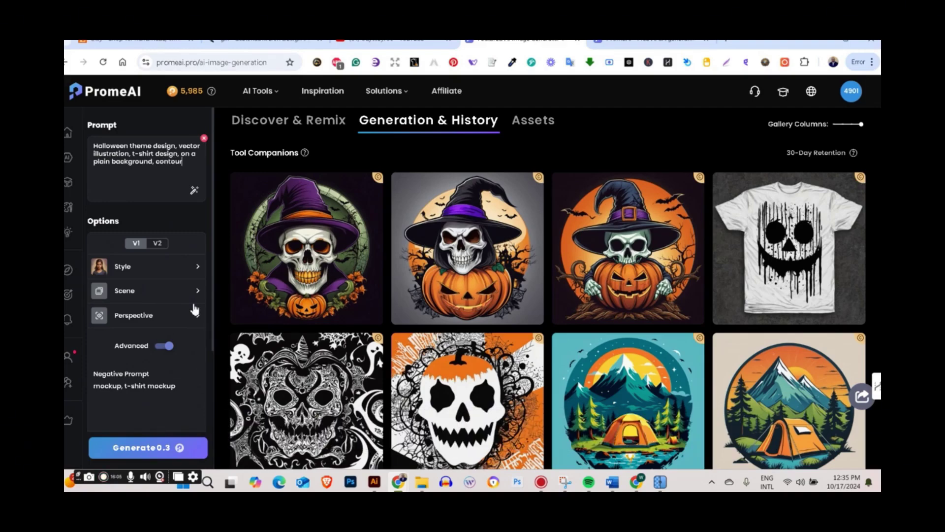
click(137, 450)
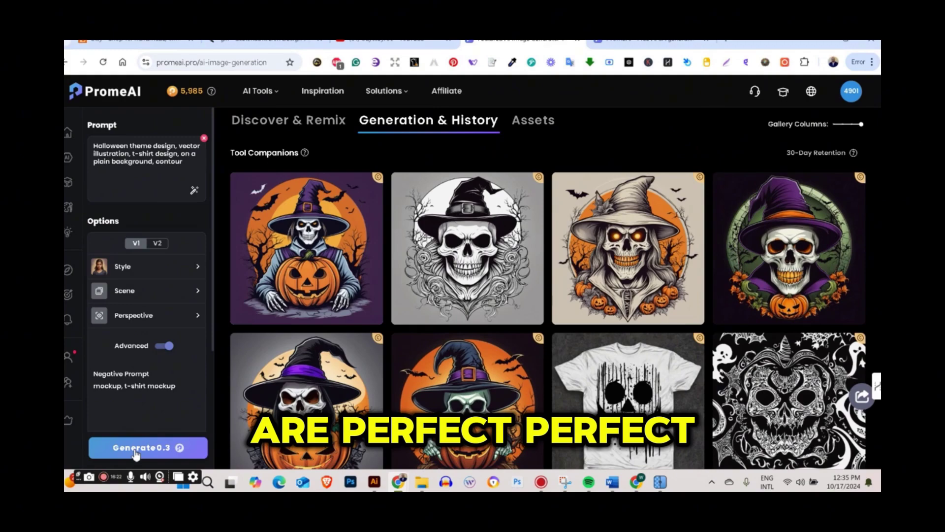
View the three new designs enlarged, and examine the generation details of the skull with glowing eyes
click(321, 270)
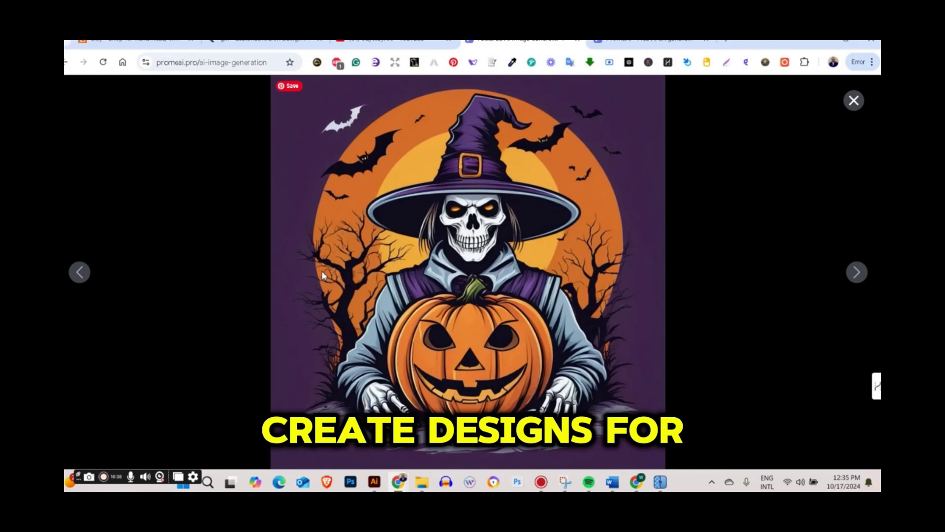
click(859, 279)
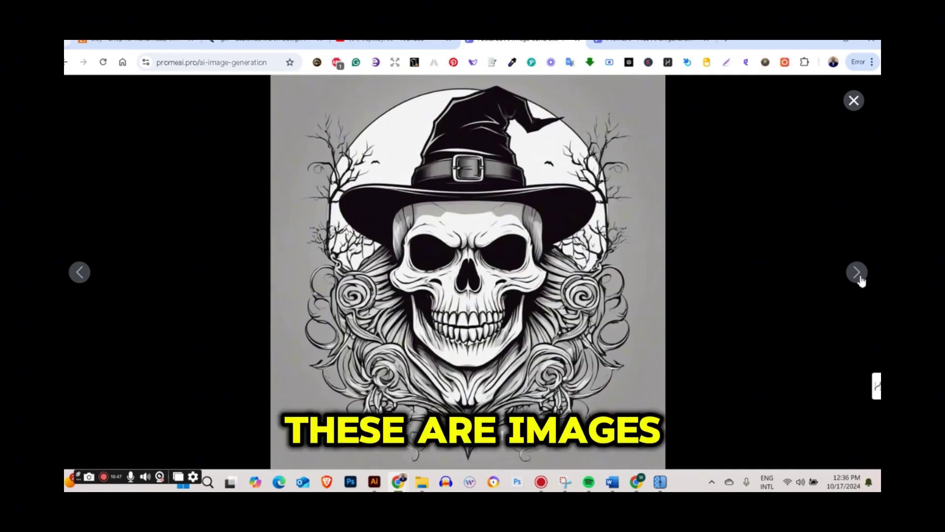
click(861, 280)
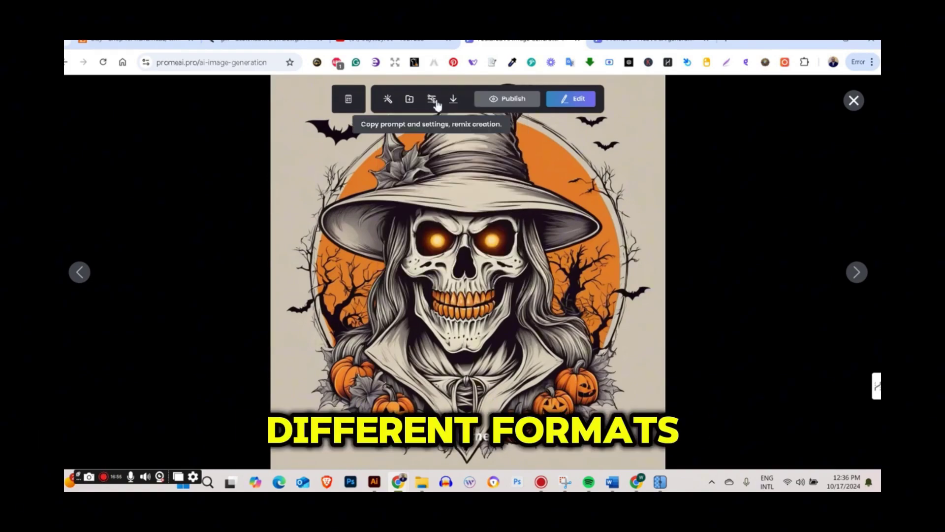
mouse_move(453, 101)
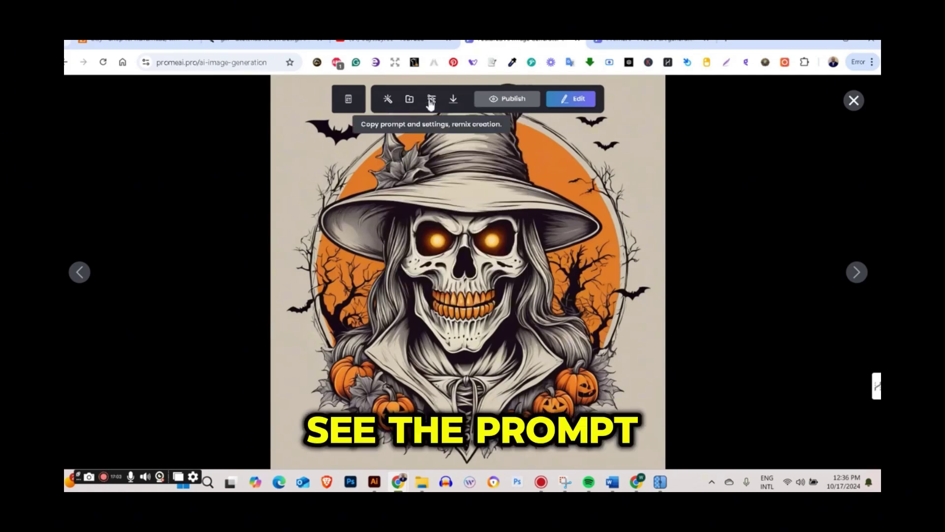
mouse_move(359, 104)
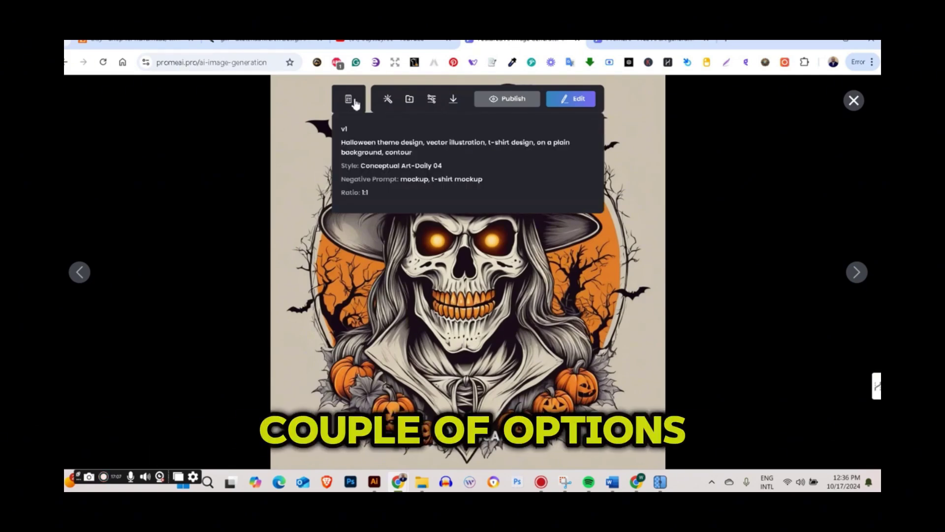
Send the glowing-eyed skull image to the HD Upscaler and upscale it with the prompt "a skeleton wearing a hat with a red rose"
mouse_move(576, 108)
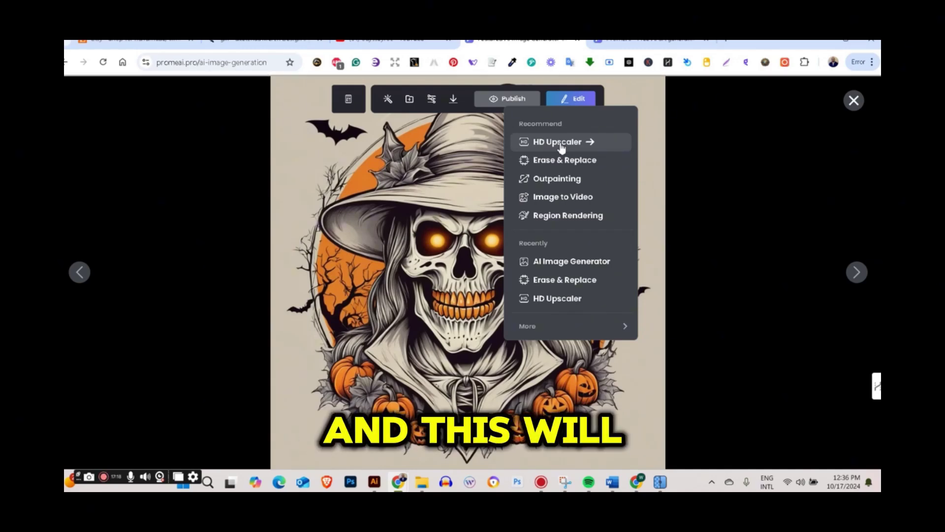
click(591, 143)
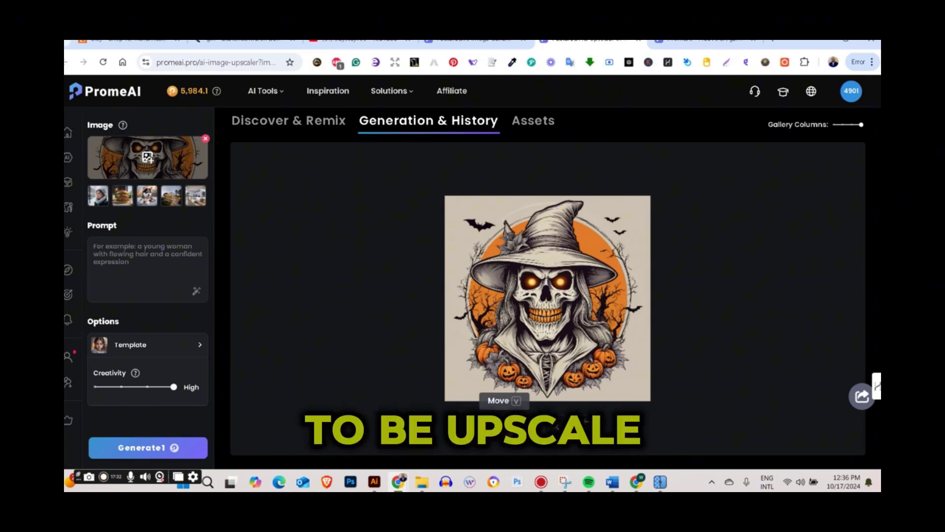
scroll(552, 322, up, 2)
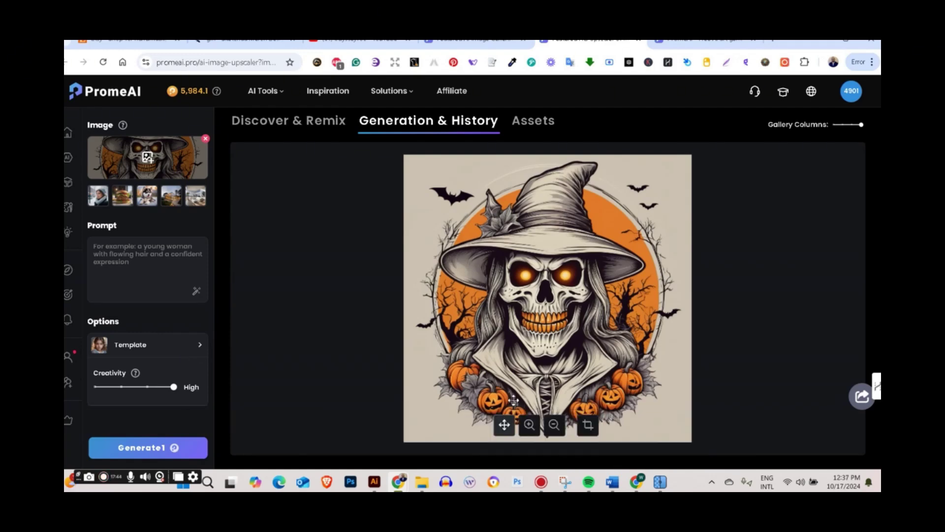
click(530, 426)
click(530, 426)
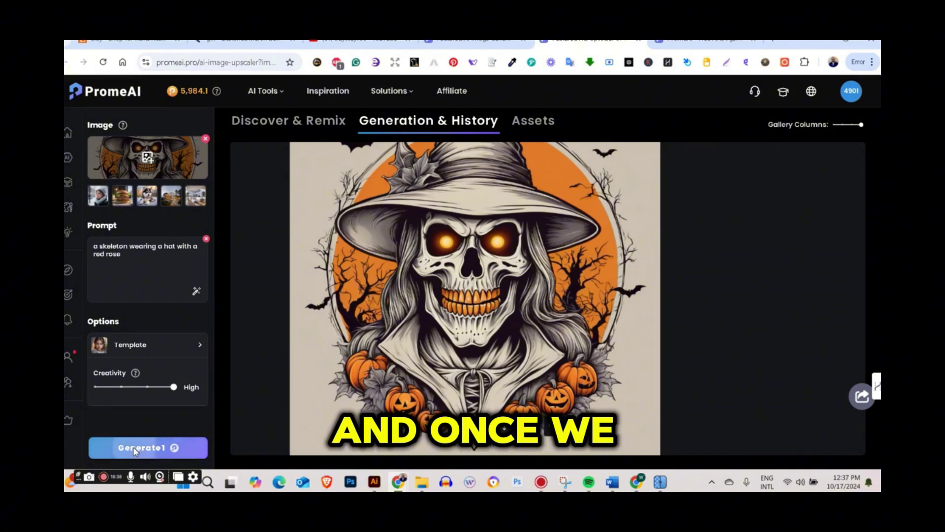
click(135, 448)
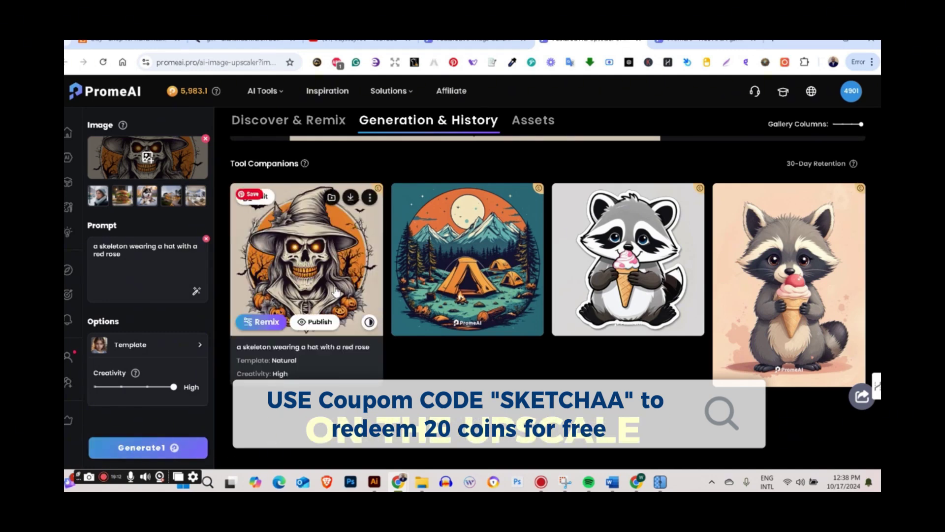
Open the upscaled skull image and compare it with the original in the side-by-side and slider views
click(336, 291)
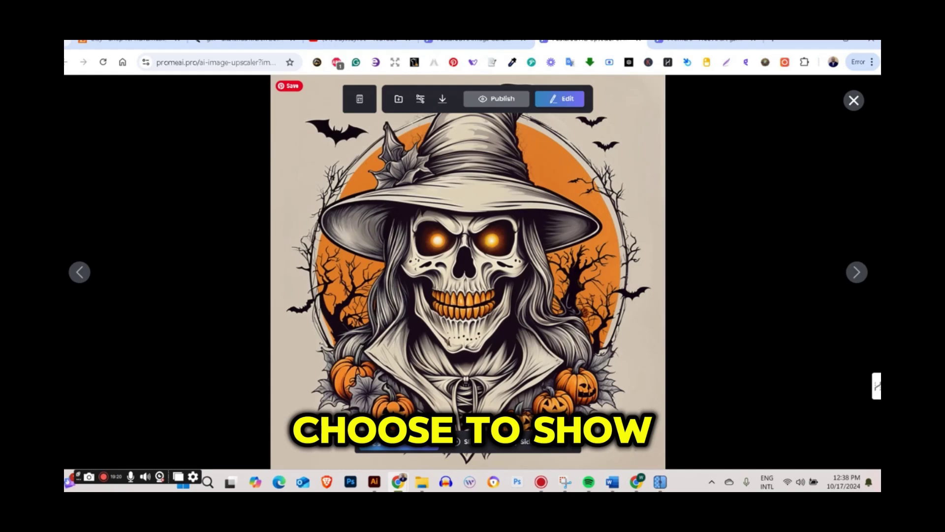
click(542, 442)
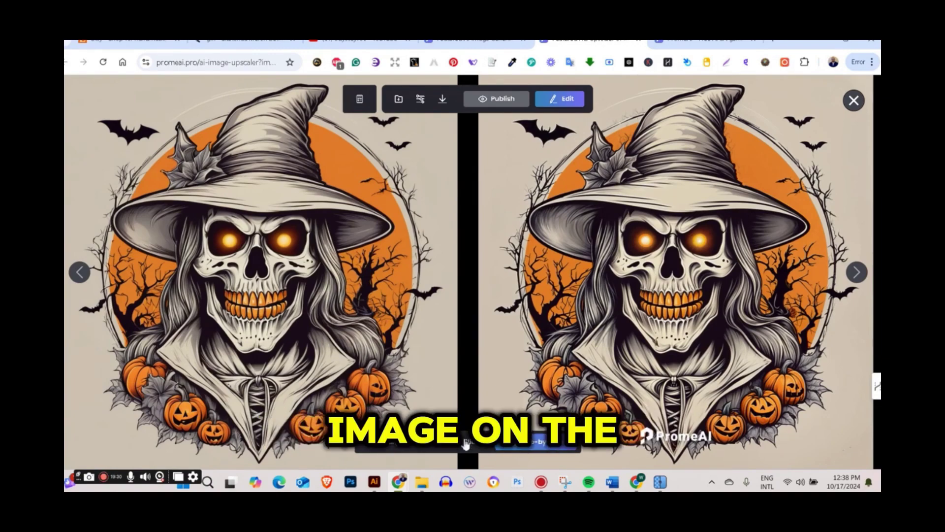
click(467, 443)
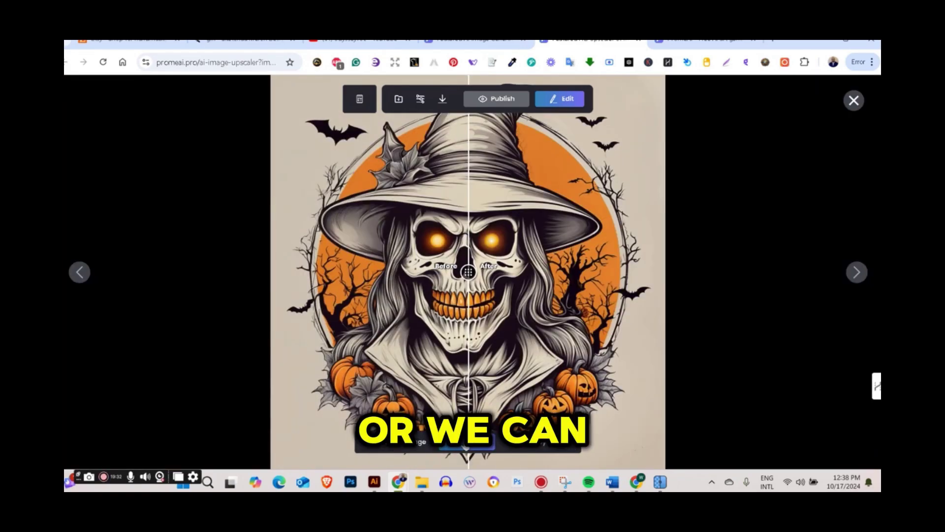
drag(468, 278, 731, 359)
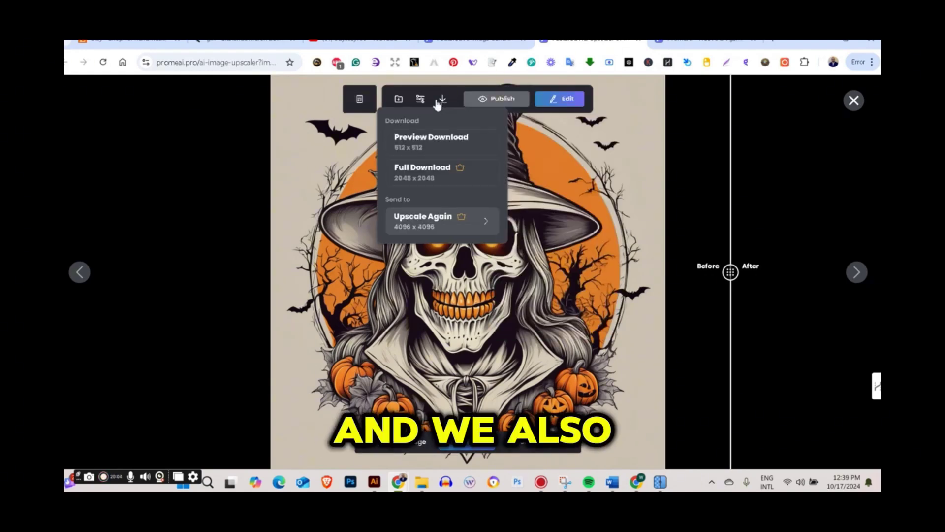
Download the upscaled skull image at full 2048 x 2048 size and save it as a JPEG in Downloads
mouse_move(443, 101)
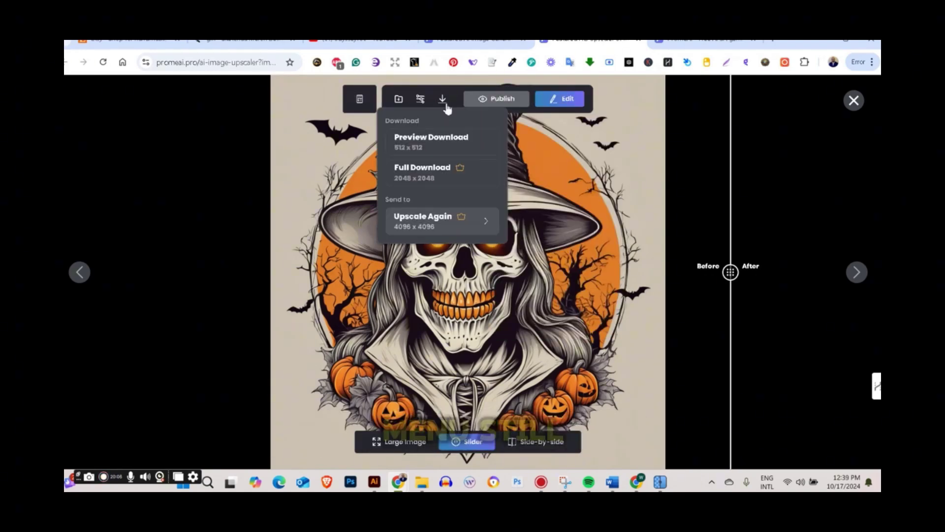
click(433, 173)
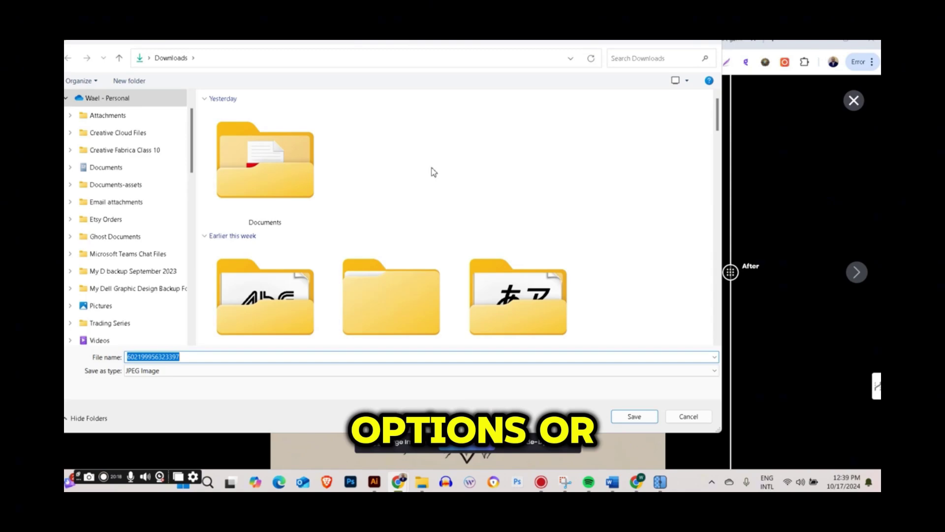
click(633, 416)
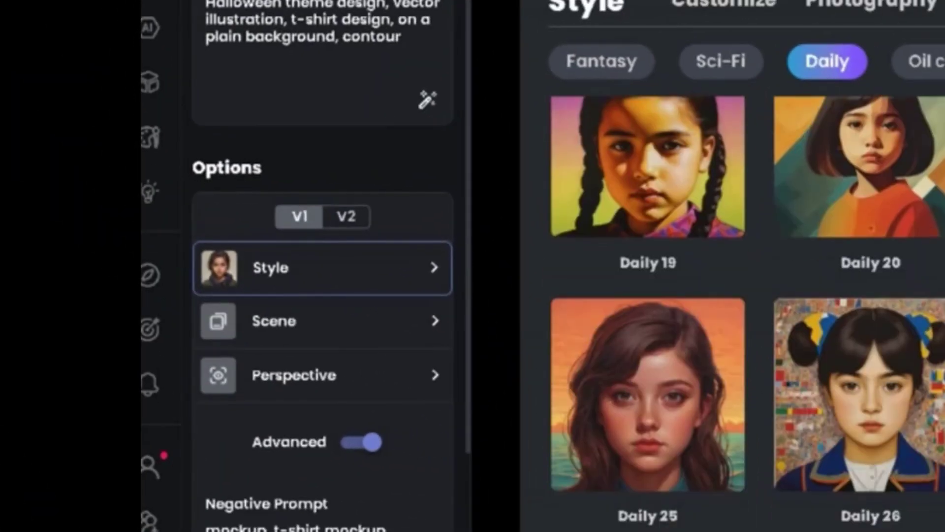
Look through the Daily and Oil color styles in the Conceptual Art category
scroll(738, 315, down, 5)
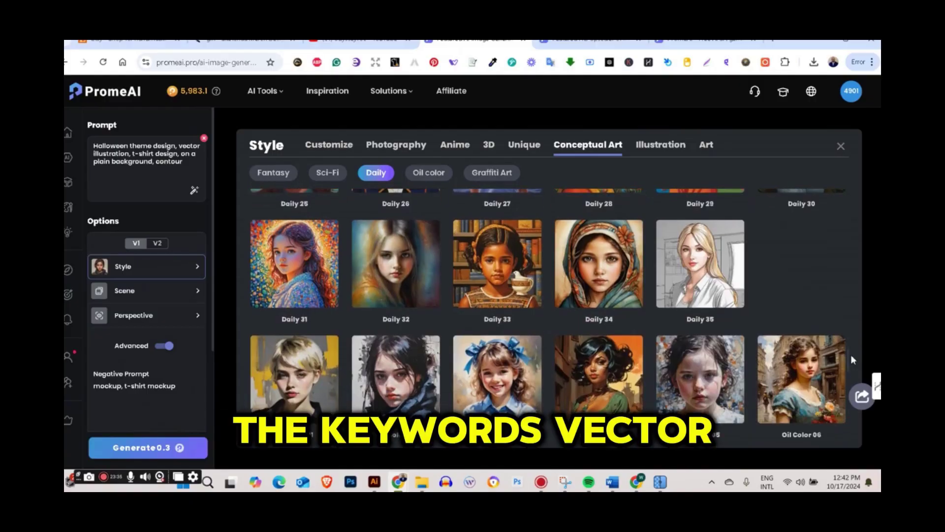
scroll(854, 366, down, 5)
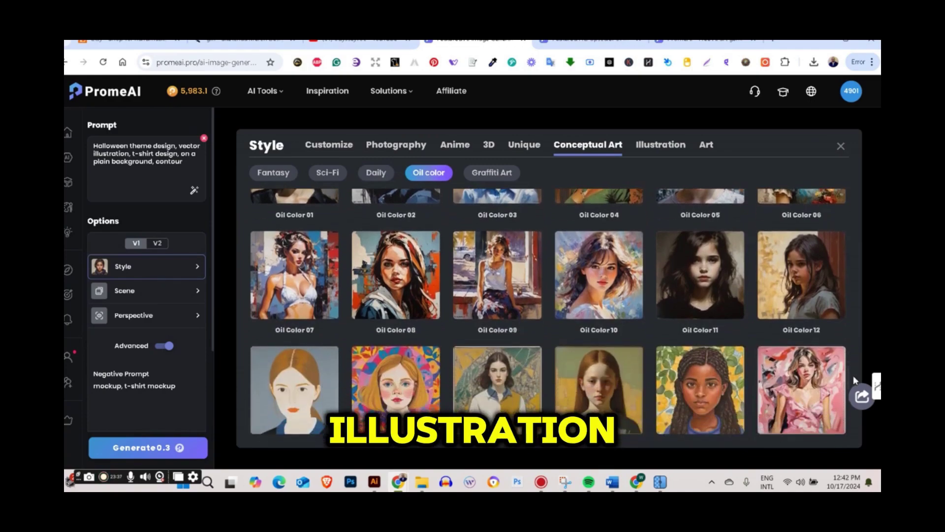
scroll(854, 381, down, 6)
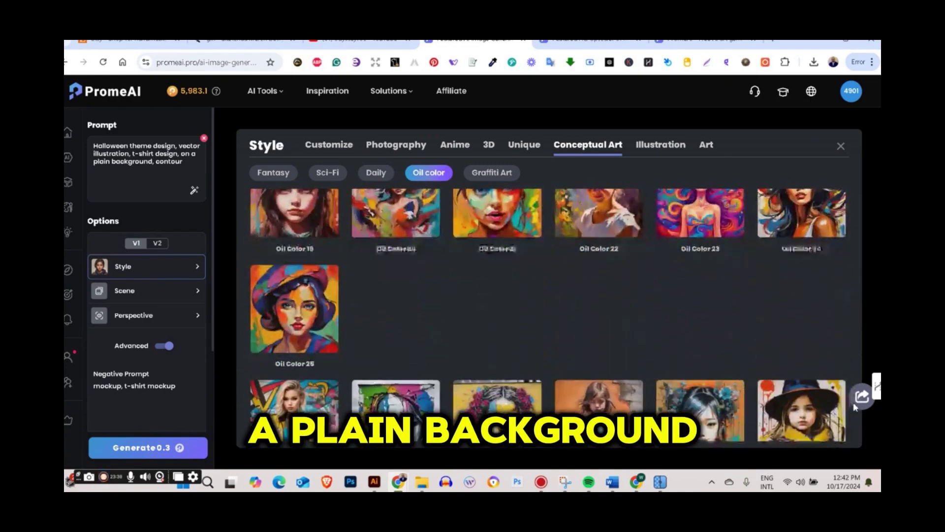
scroll(853, 401, up, 4)
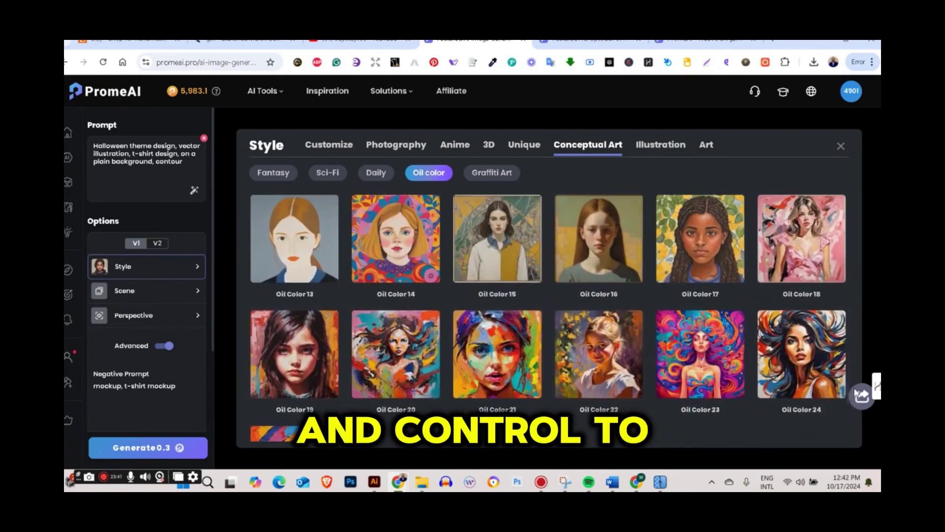
scroll(851, 384, up, 3)
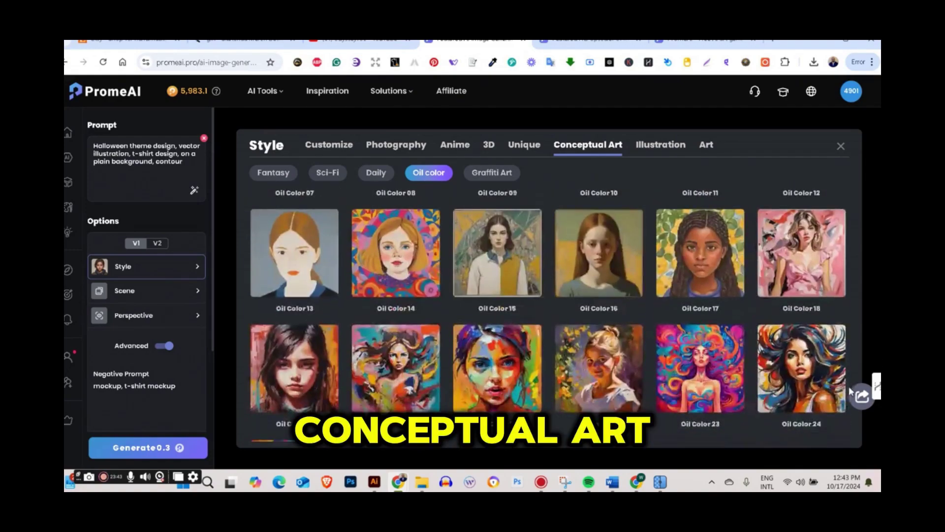
scroll(845, 362, up, 3)
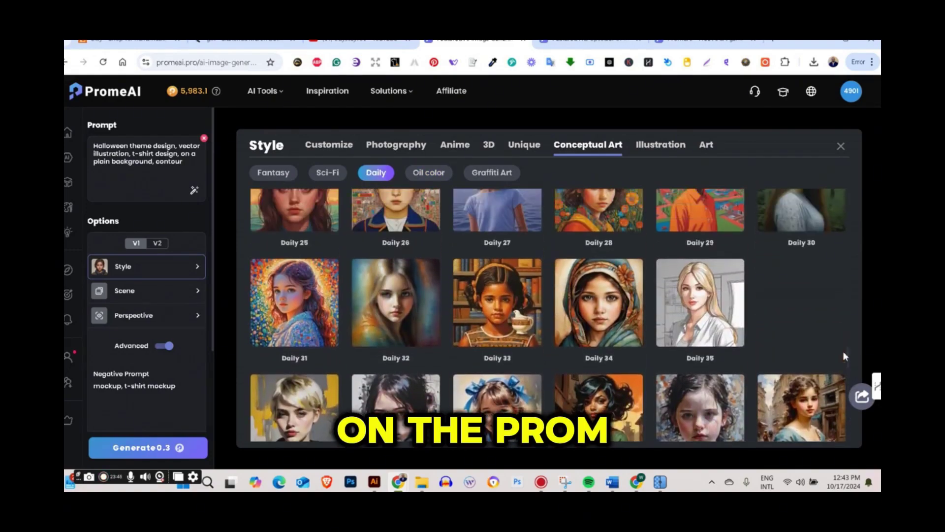
scroll(843, 353, up, 2)
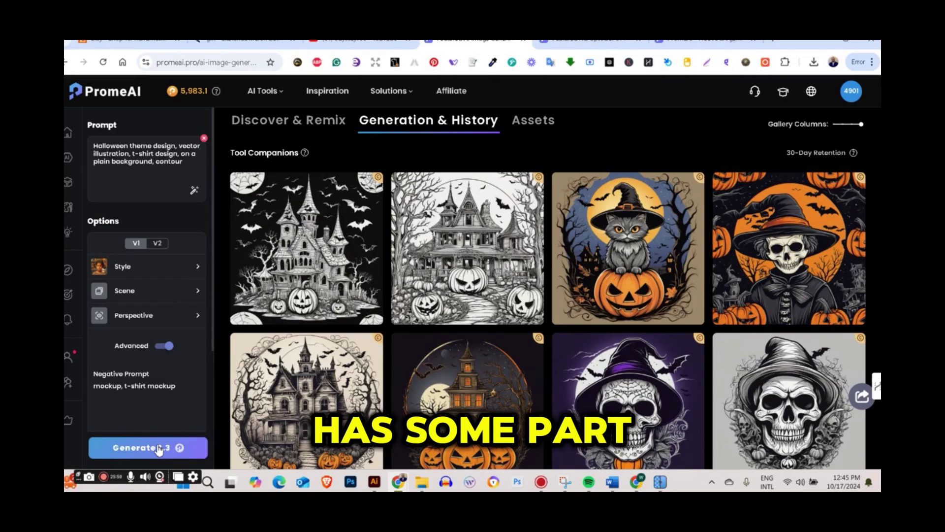
Open the image of the cat in a witch hat and send it to Outpainting
click(597, 276)
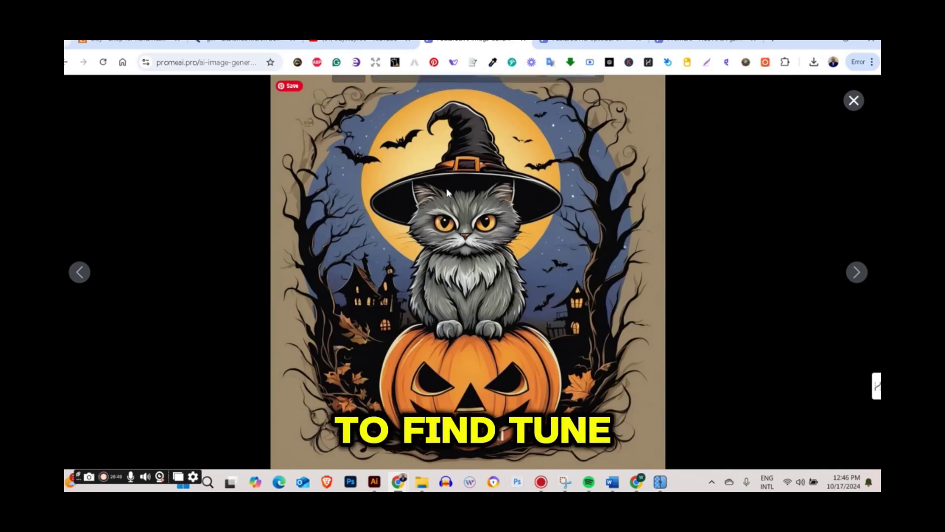
mouse_move(358, 118)
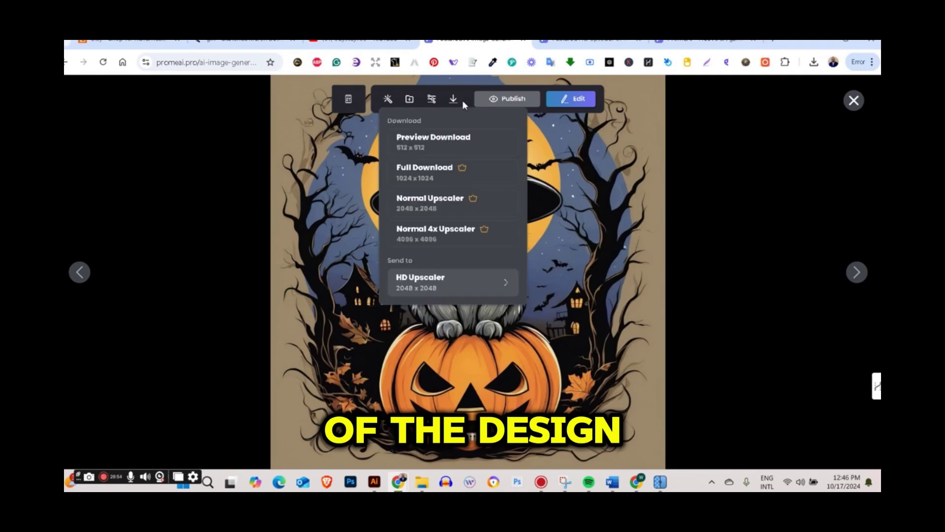
mouse_move(585, 102)
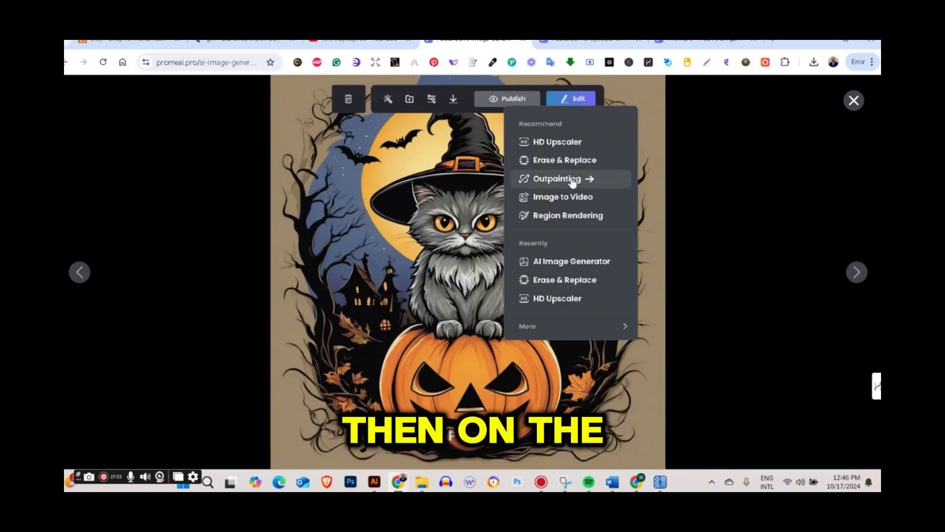
click(590, 180)
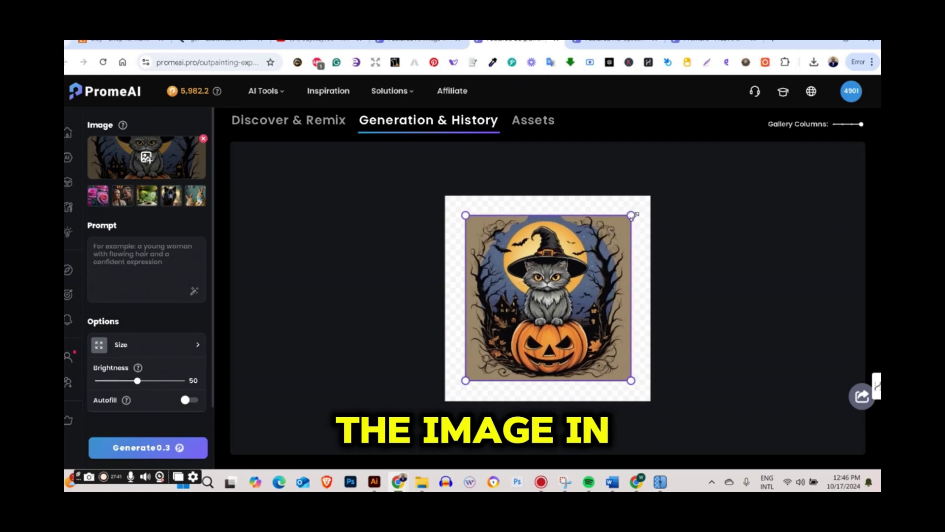
Shrink and reposition the cat image slightly on the outpainting canvas, generate extended versions and open the first one
drag(631, 216, 627, 220)
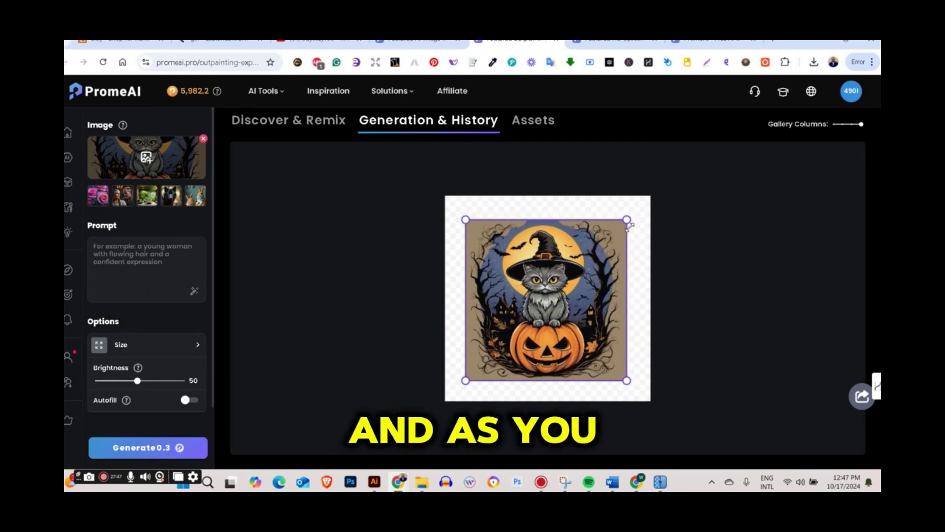
drag(591, 270, 590, 276)
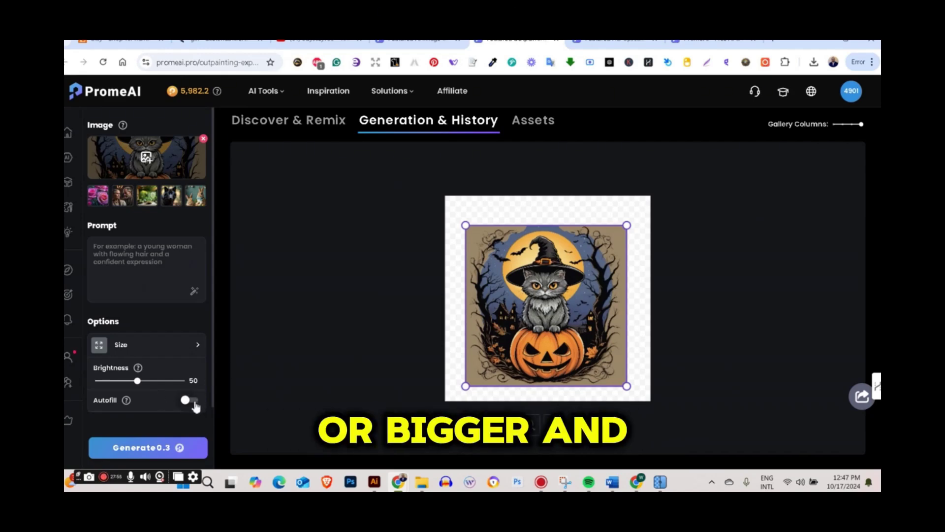
click(152, 447)
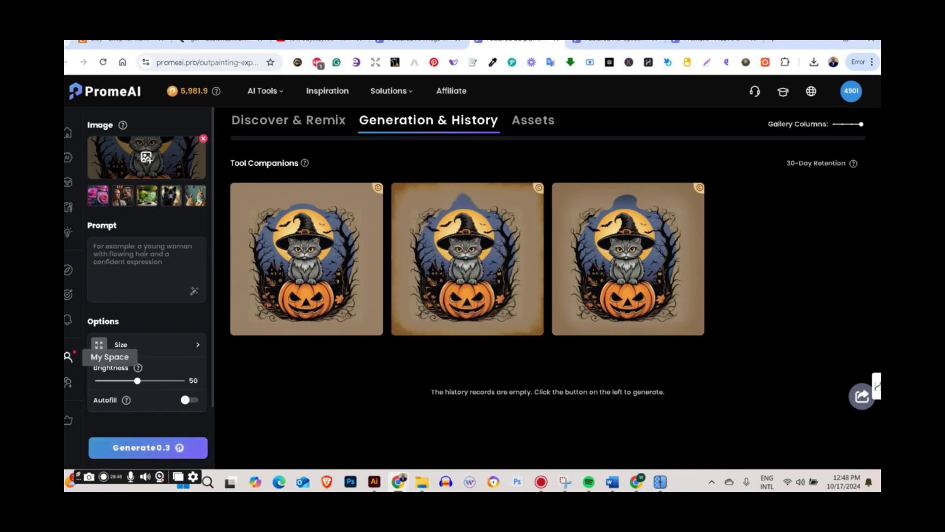
mouse_move(484, 279)
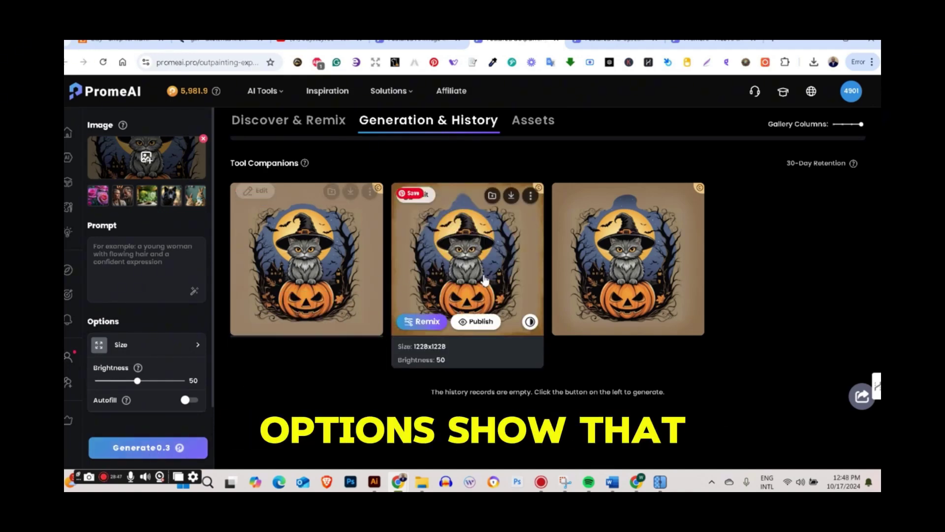
click(315, 263)
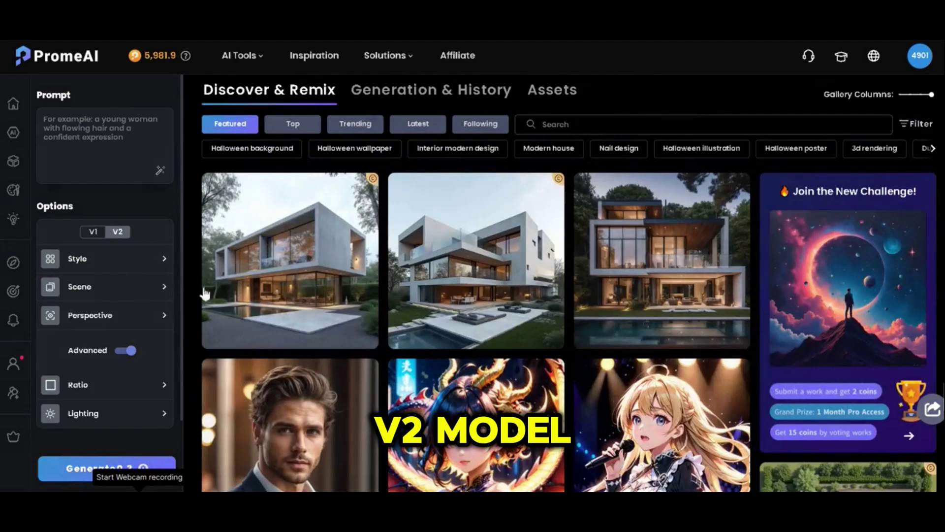
Look through the Realistic Fantasy styles in the Illustration category of the V2 model
click(163, 266)
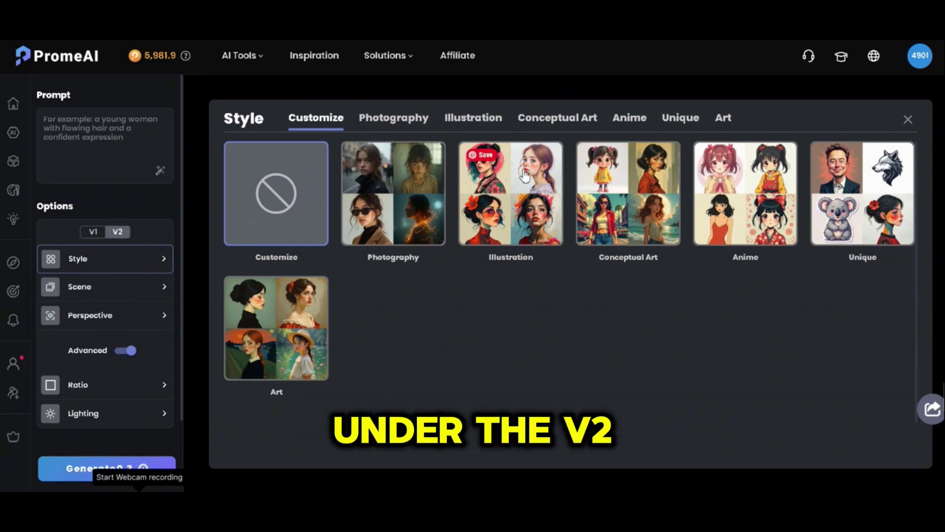
click(465, 122)
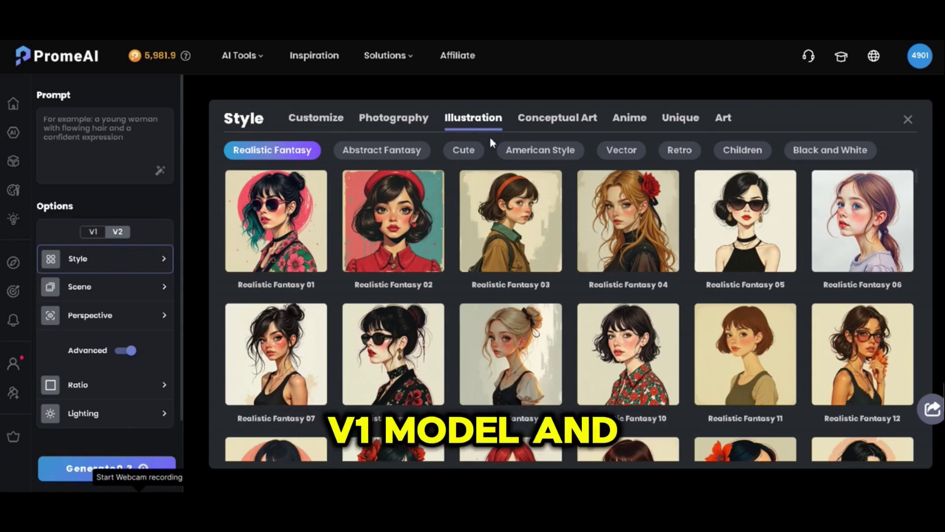
scroll(561, 219, down, 5)
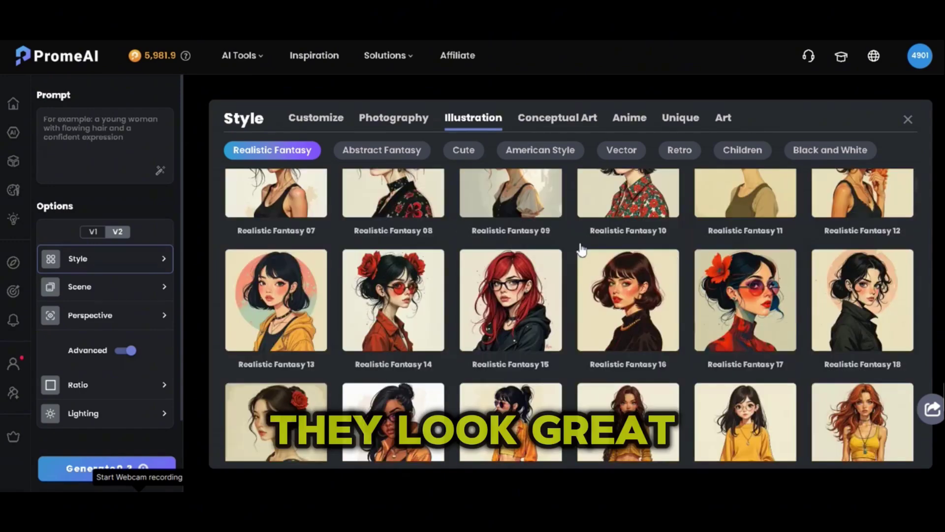
scroll(582, 252, down, 5)
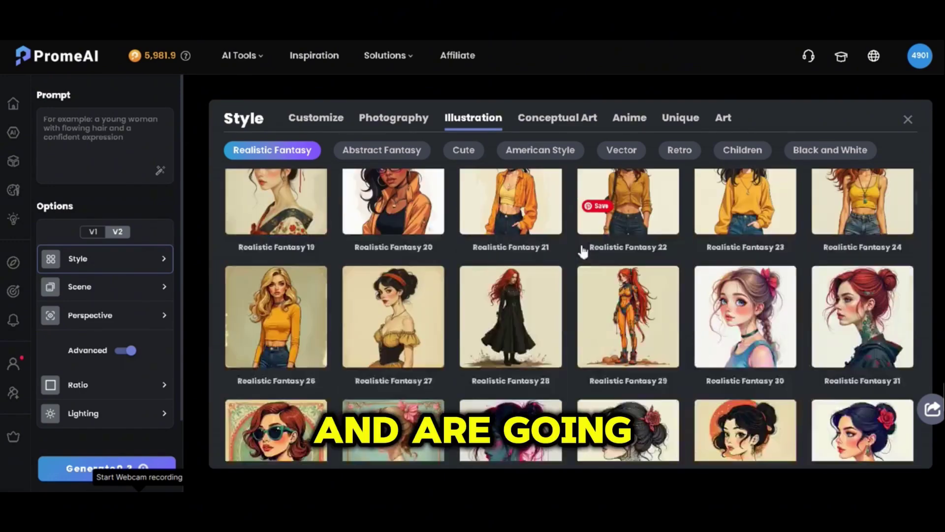
scroll(582, 251, up, 10)
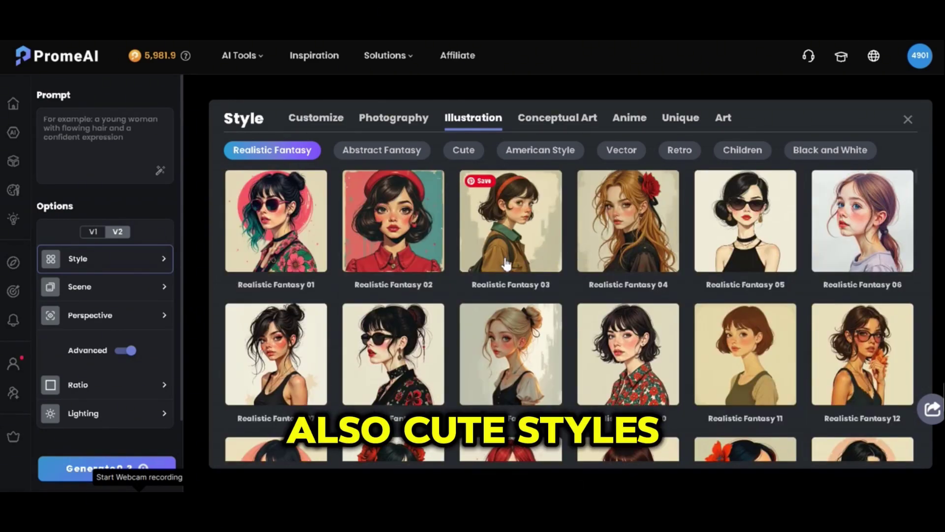
Apply the Cute 16 illustration style for the V2 model
click(459, 153)
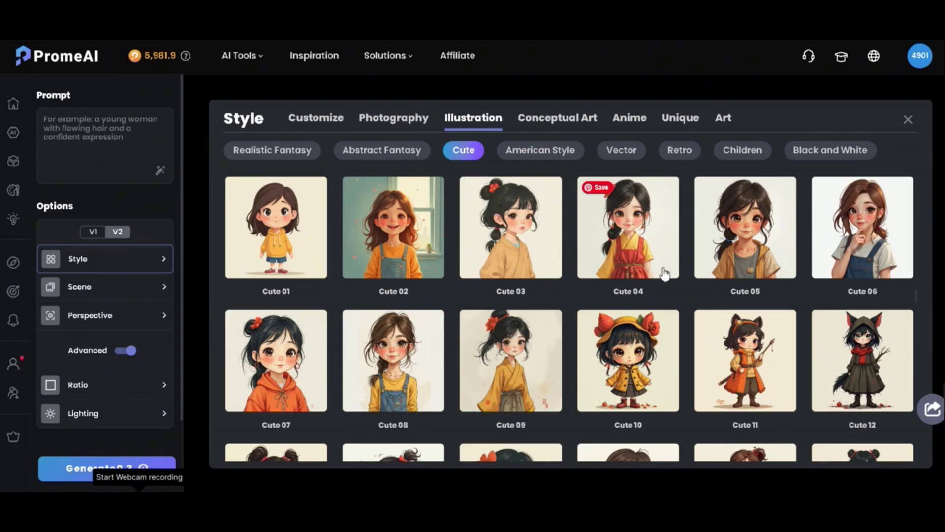
scroll(682, 274, down, 1)
scroll(682, 274, down, 1)
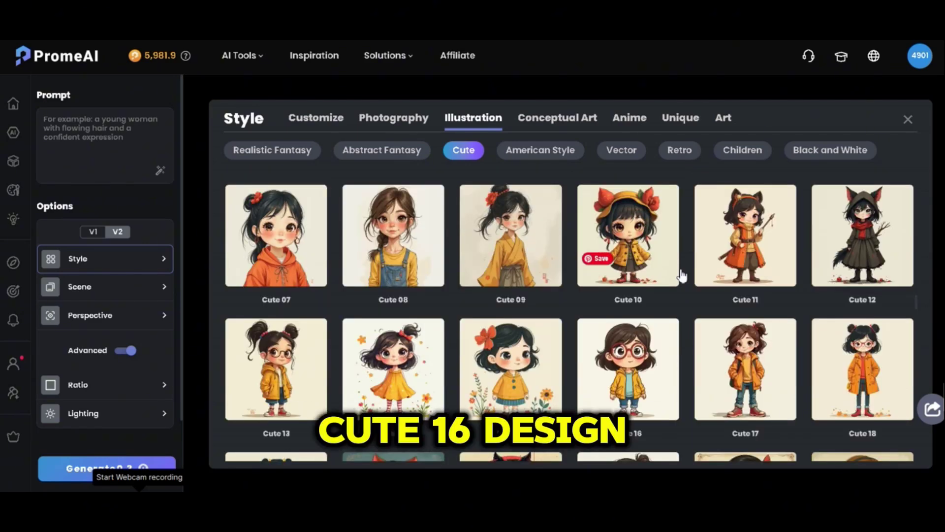
scroll(681, 271, down, 1)
click(649, 320)
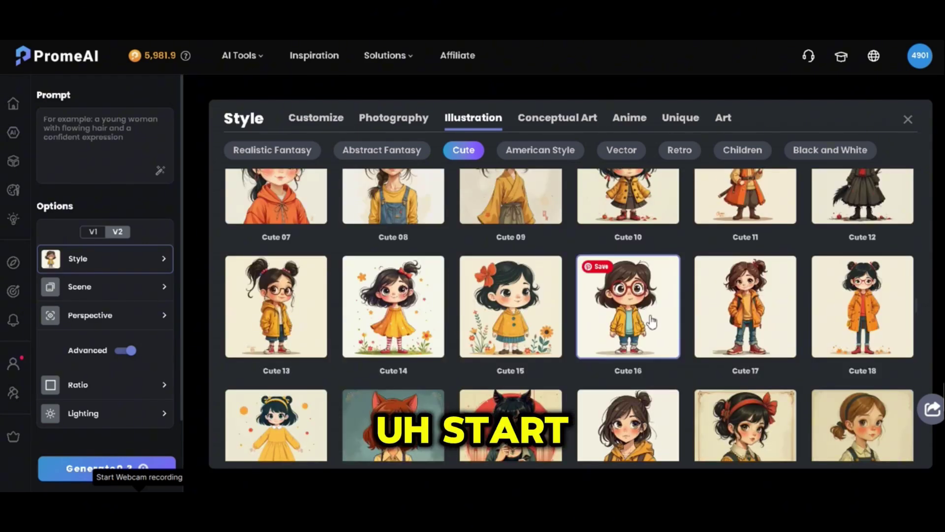
click(131, 143)
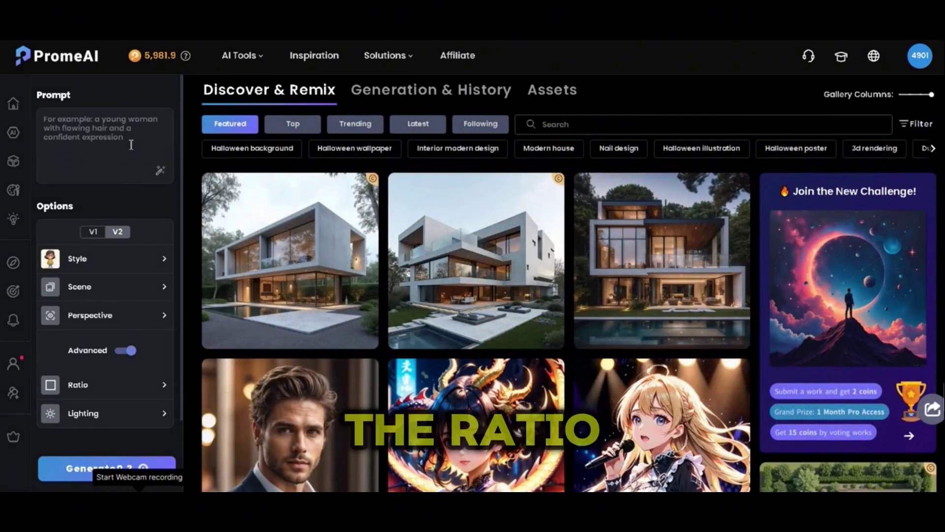
Set the aspect ratio to 3:4 and generate images from the prompt "a cute raccoon eating ice cream"
click(165, 390)
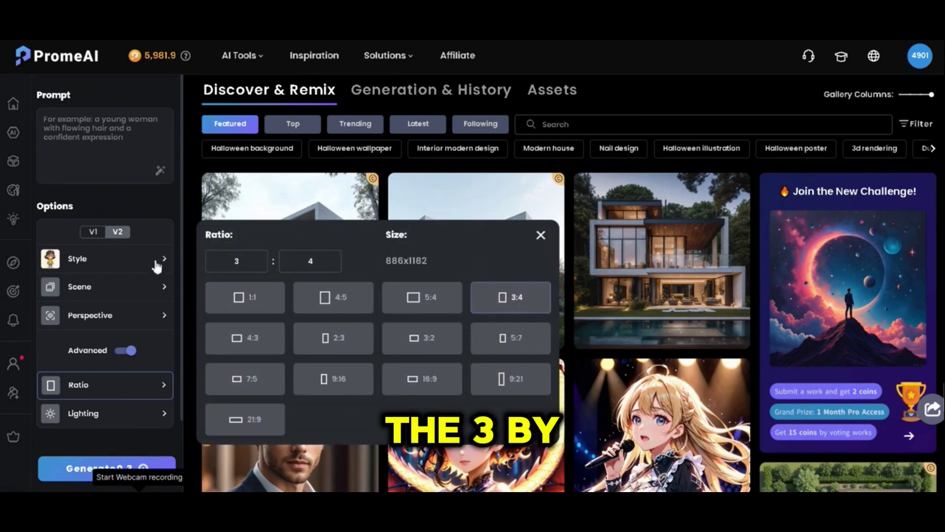
click(133, 209)
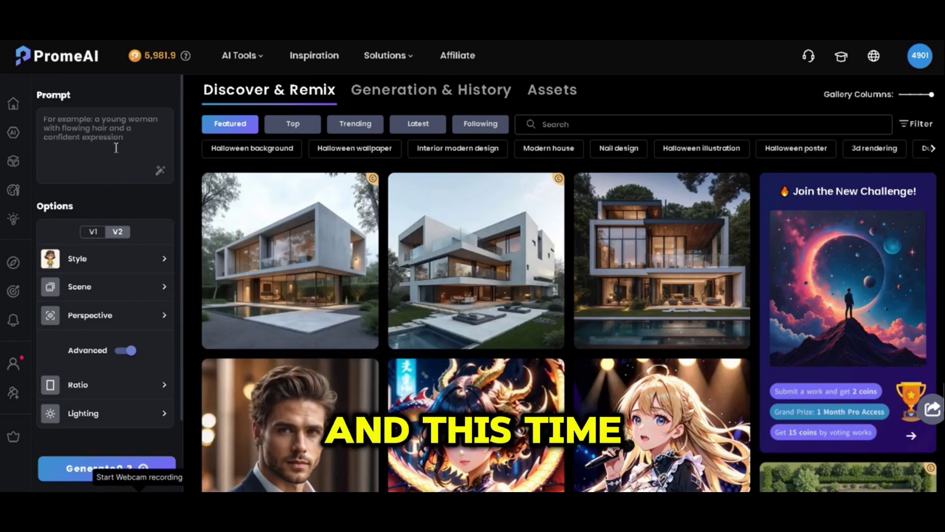
text(a cute)
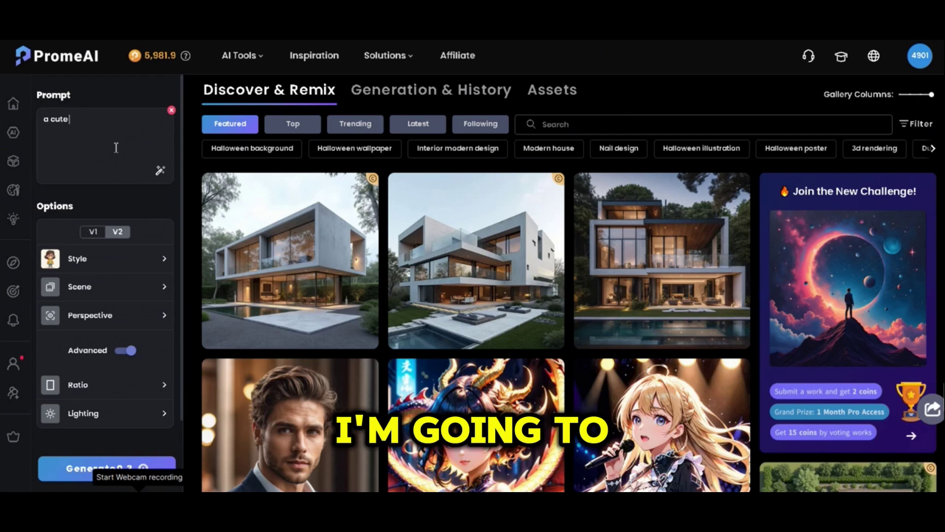
text( ra)
text(cco)
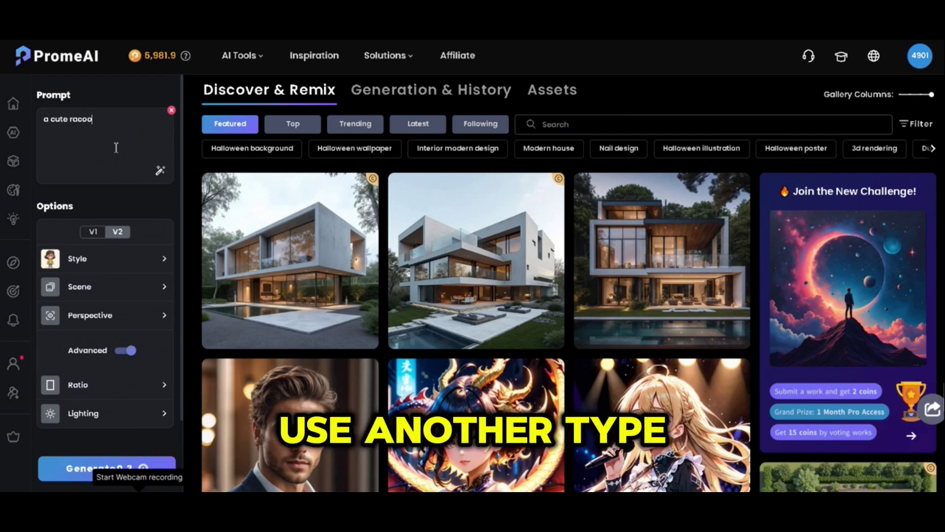
text(on eating ice cream)
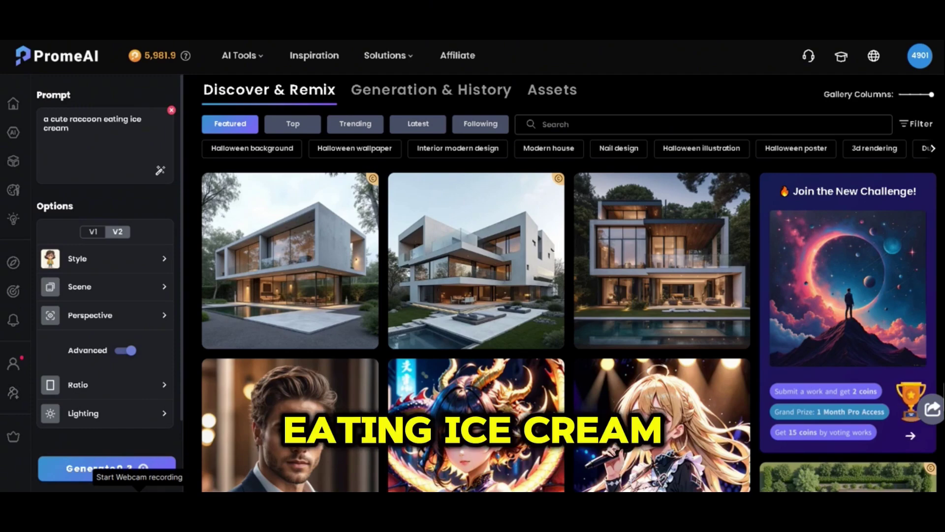
click(147, 470)
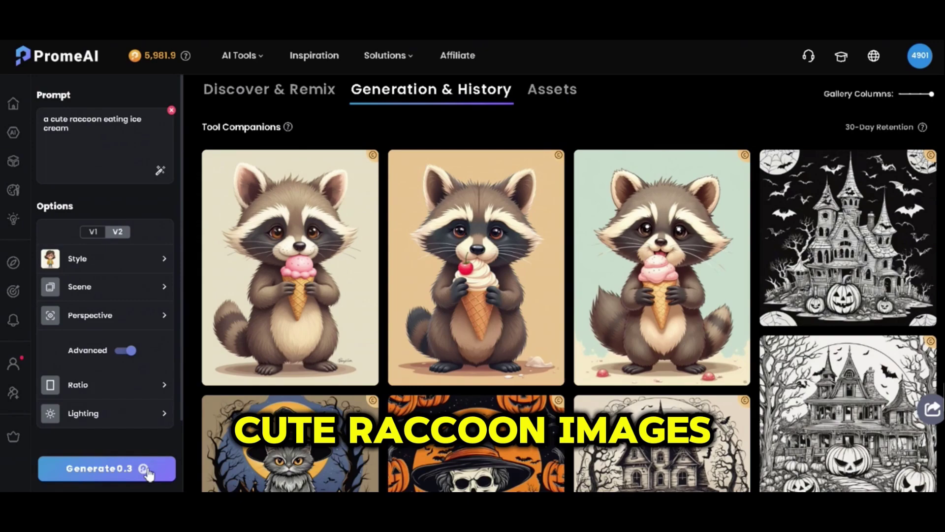
View the generated raccoon with the cherry-topped ice cream enlarged, and look through earlier raccoon designs in the generation history
click(476, 265)
click(922, 70)
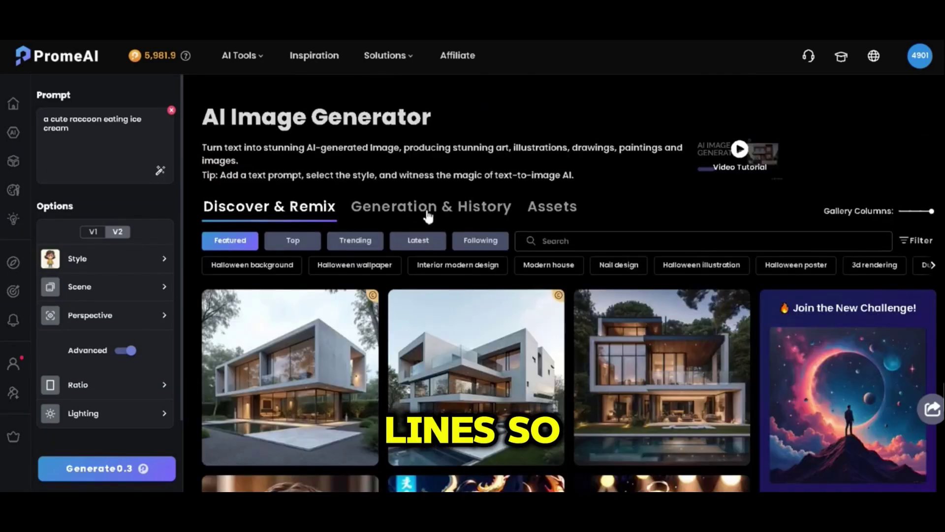
click(428, 209)
scroll(322, 322, down, 1)
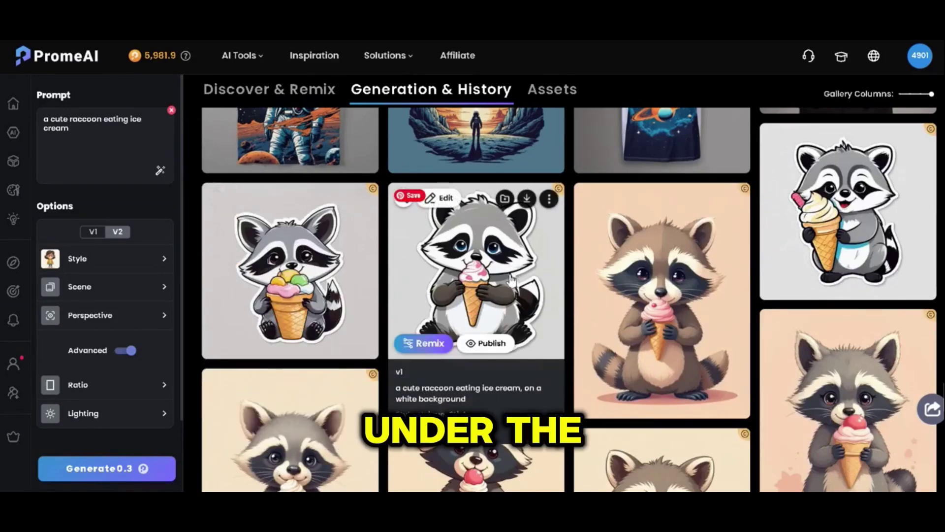
Change the style to Cute 21 and generate the raccoon images again with the same prompt
click(104, 259)
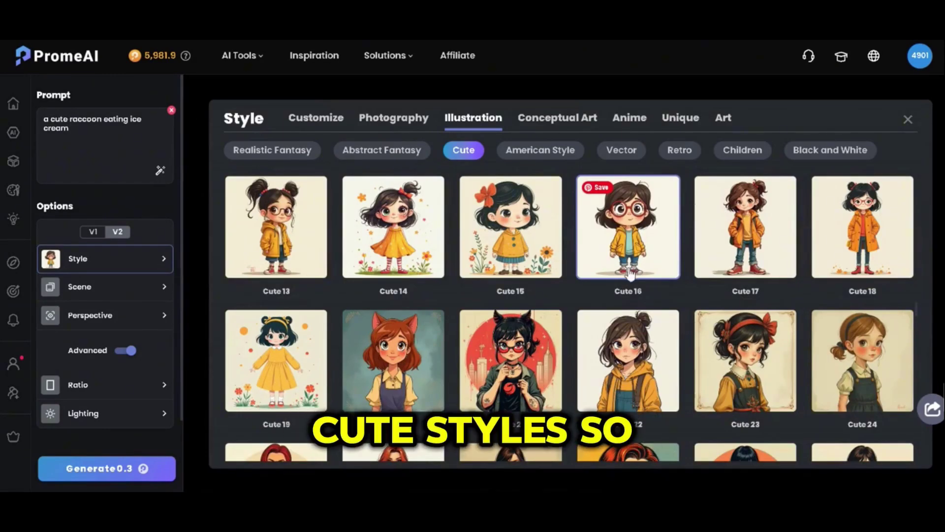
click(528, 361)
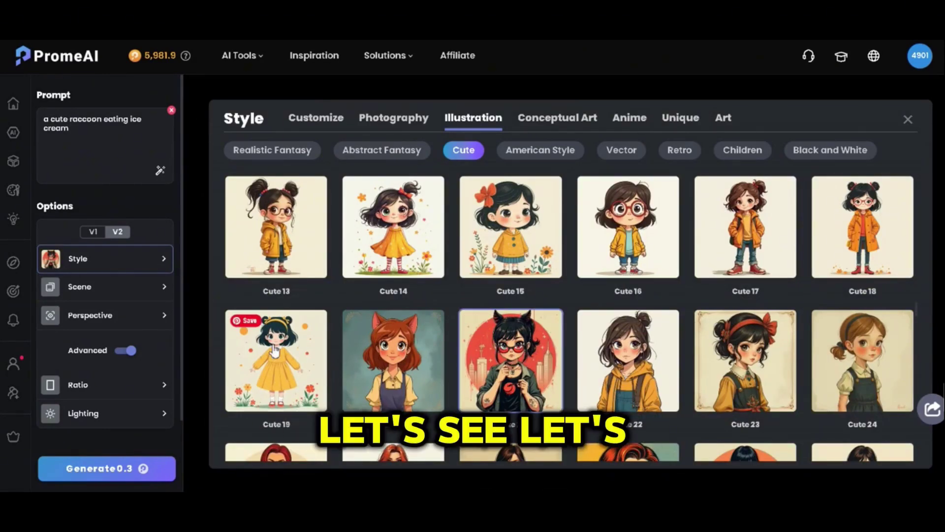
click(139, 467)
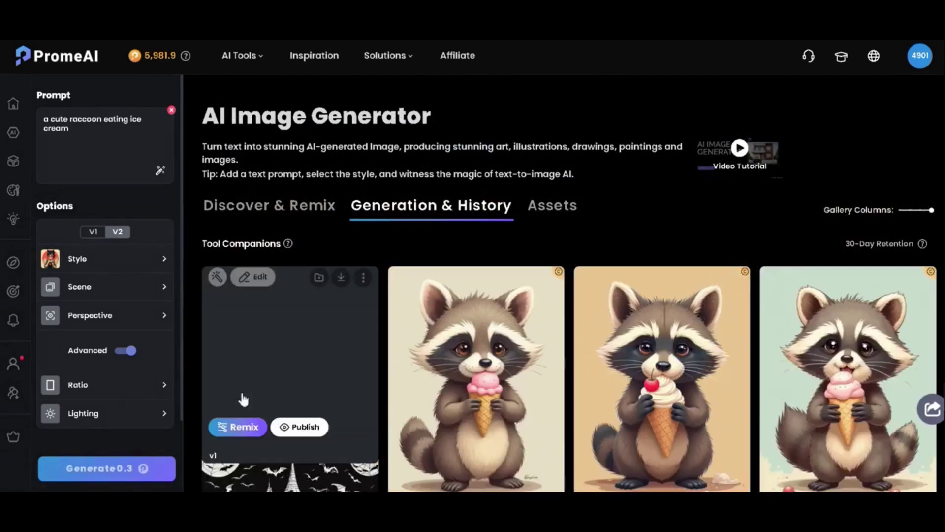
Send the raccoon in red overalls to the HD Upscaler and upscale it with creativity at High
scroll(622, 201, down, 2)
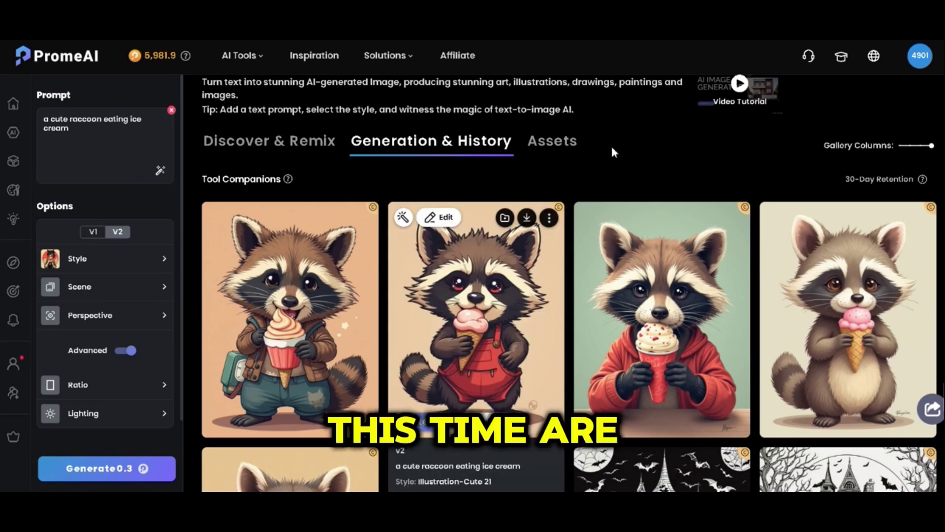
click(486, 308)
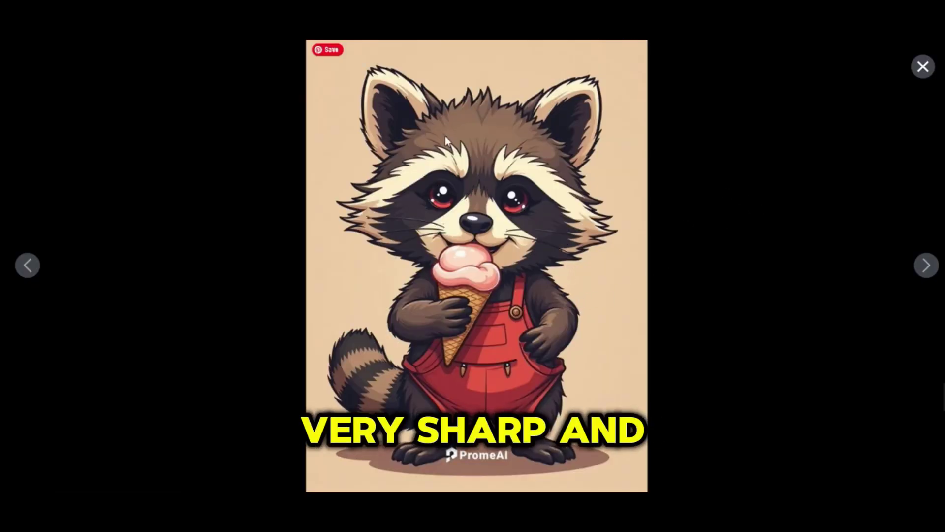
mouse_move(357, 68)
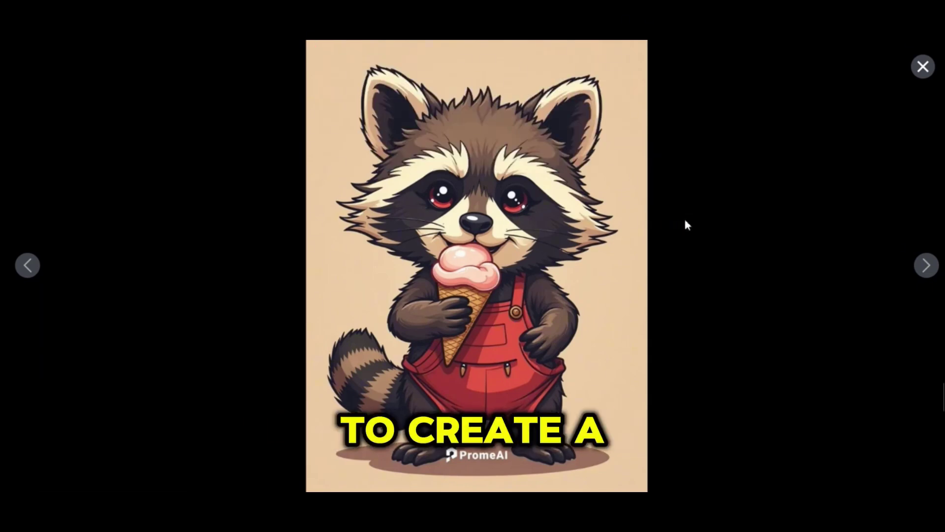
mouse_move(595, 73)
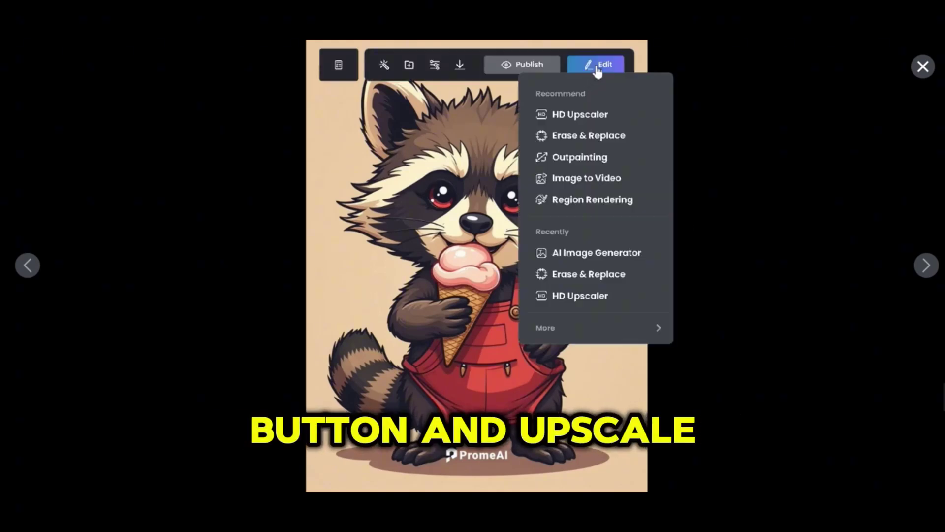
click(581, 116)
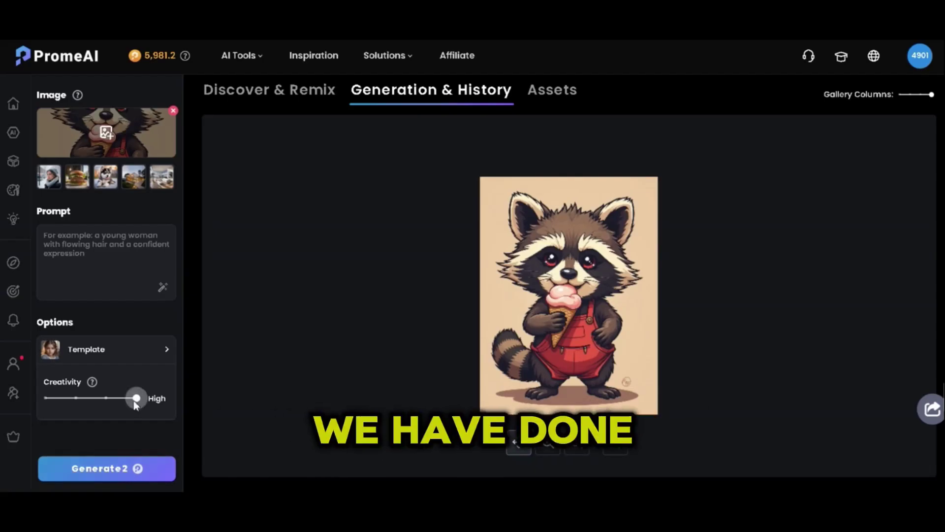
click(130, 470)
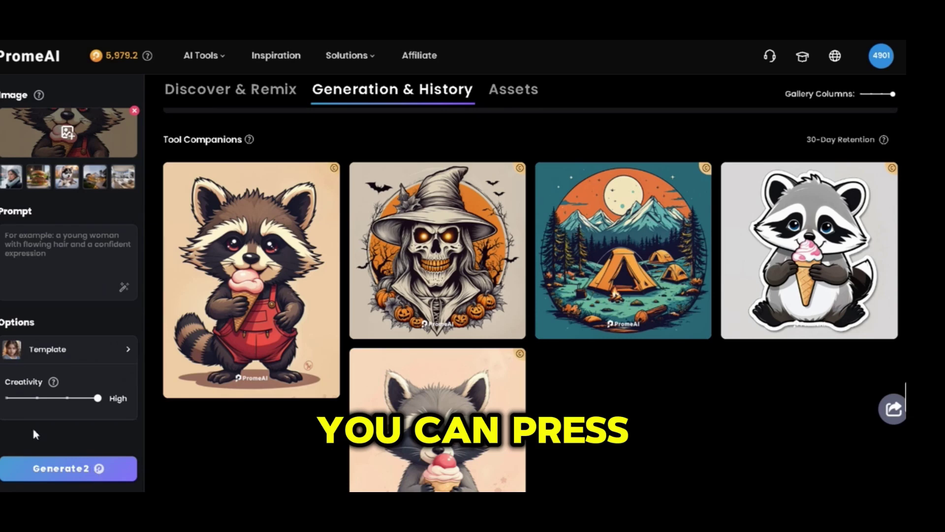
Enlarge the upscaled raccoon in red overalls and compare it with the original side by side and with the before/after slider
click(251, 276)
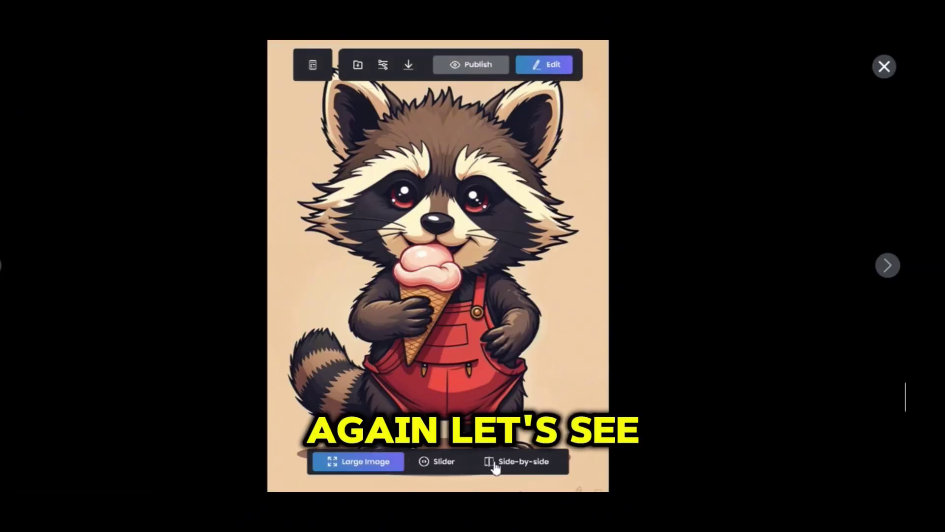
click(495, 463)
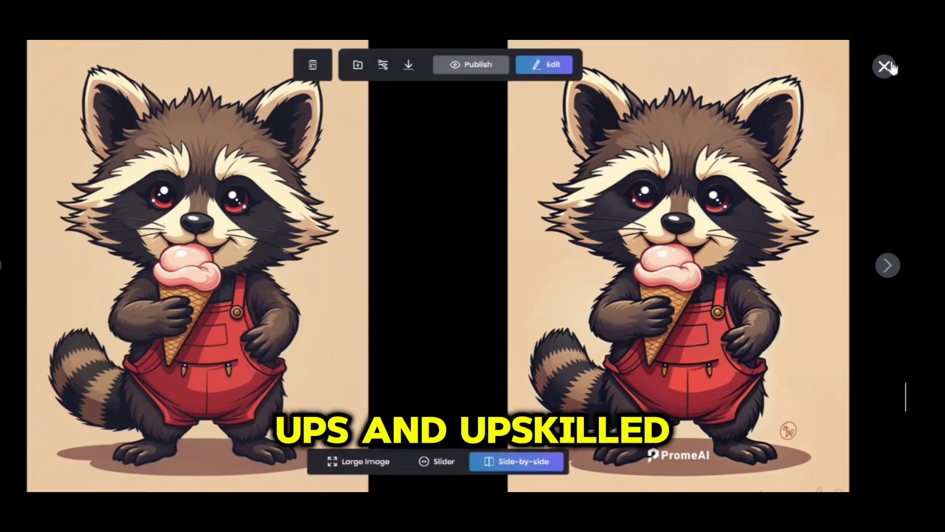
click(431, 469)
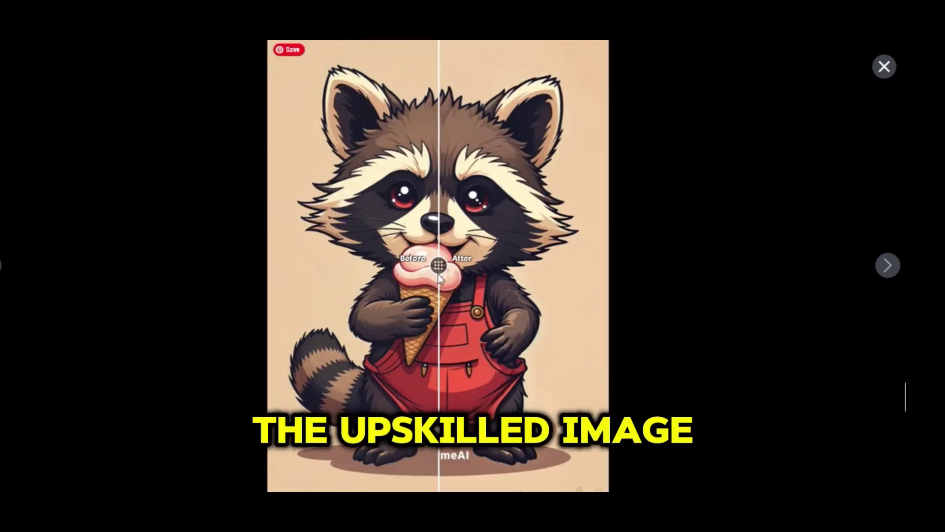
drag(460, 269, 257, 352)
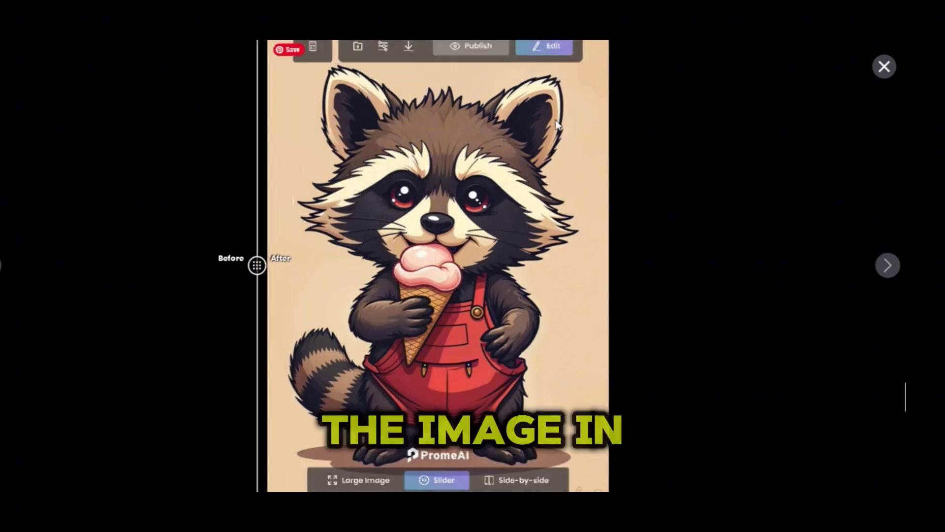
Download the upscaled raccoon at full size, 1760 x 2352, save it as a JPEG image, and close the enlarged view
click(411, 74)
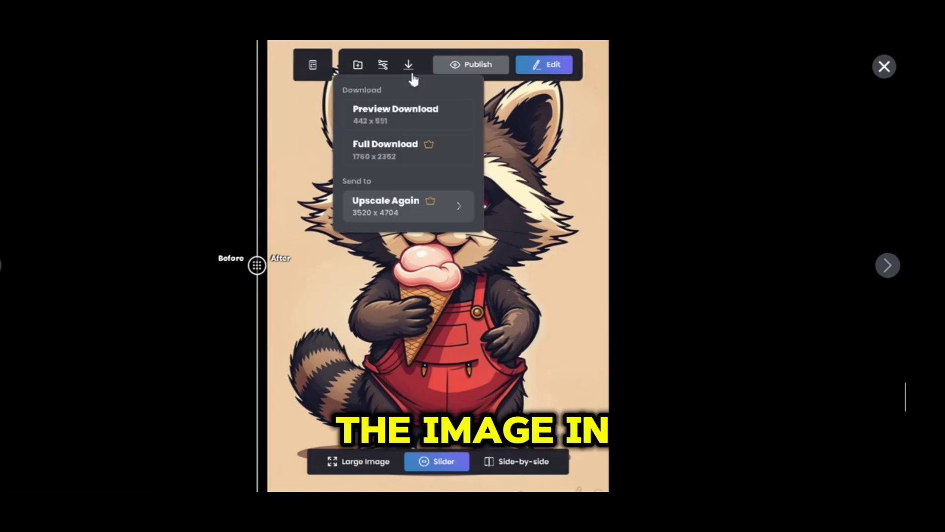
click(386, 151)
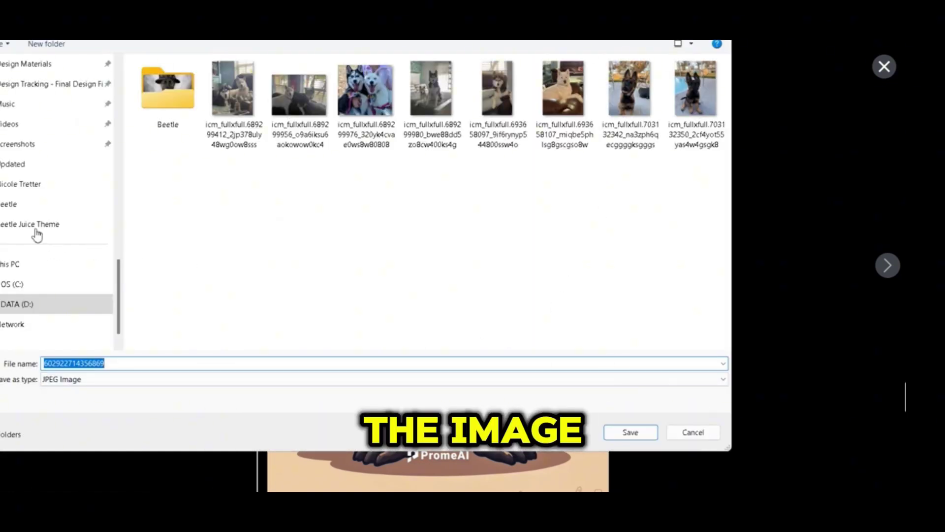
scroll(41, 211, up, 5)
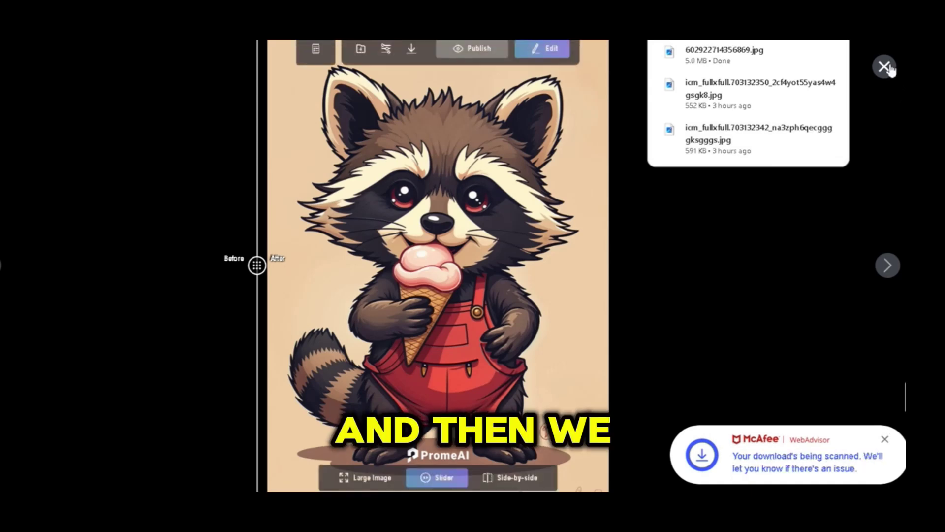
click(884, 66)
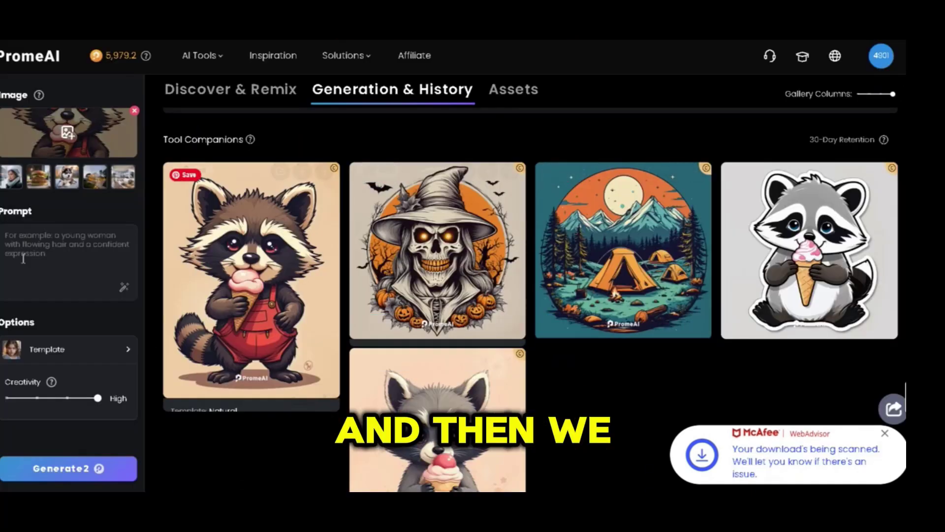
Find the Background Remover in the complete list of AI tools and open it
click(203, 59)
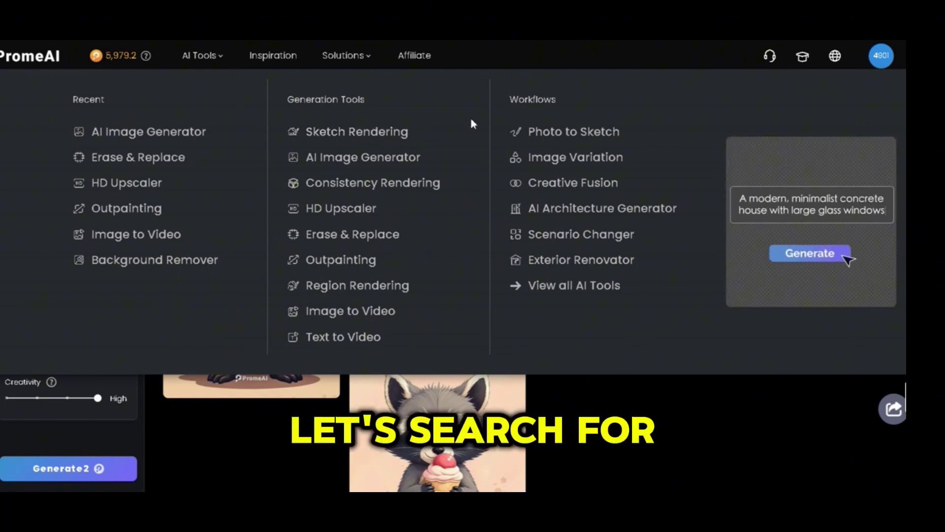
click(543, 290)
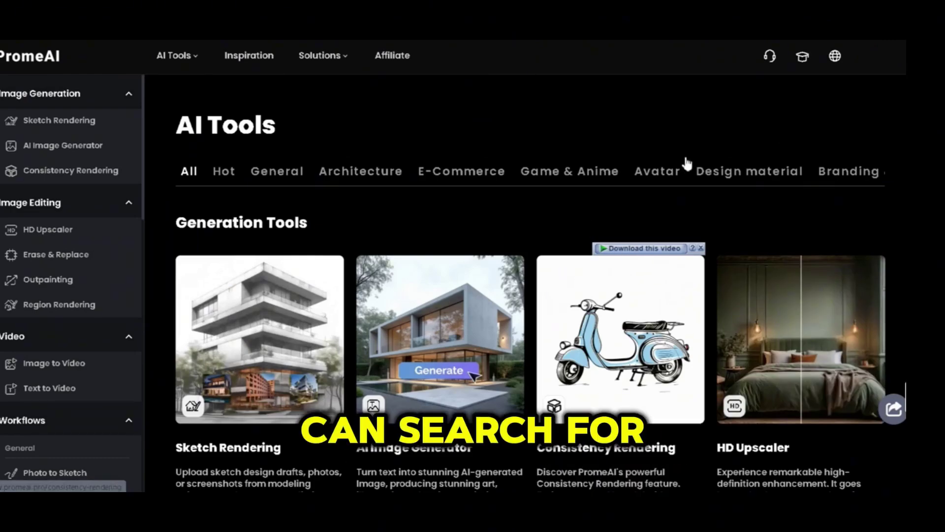
scroll(639, 358, down, 10)
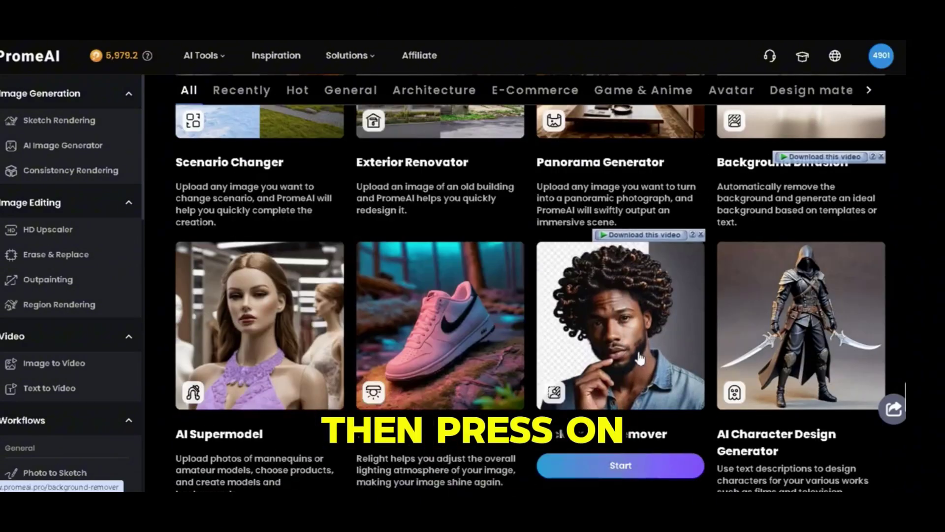
click(639, 358)
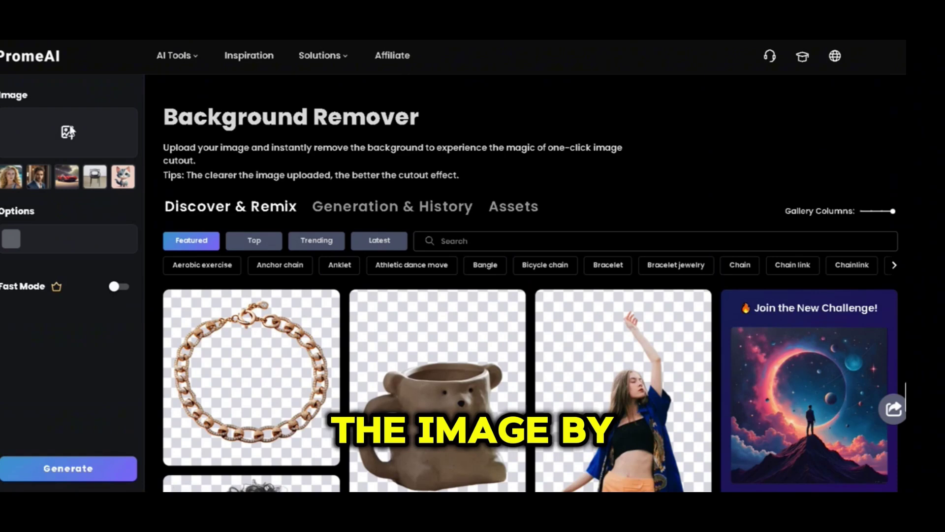
Upload the raccoon in red overalls, check the background color choices, and generate the cutout with the transparent background
click(68, 132)
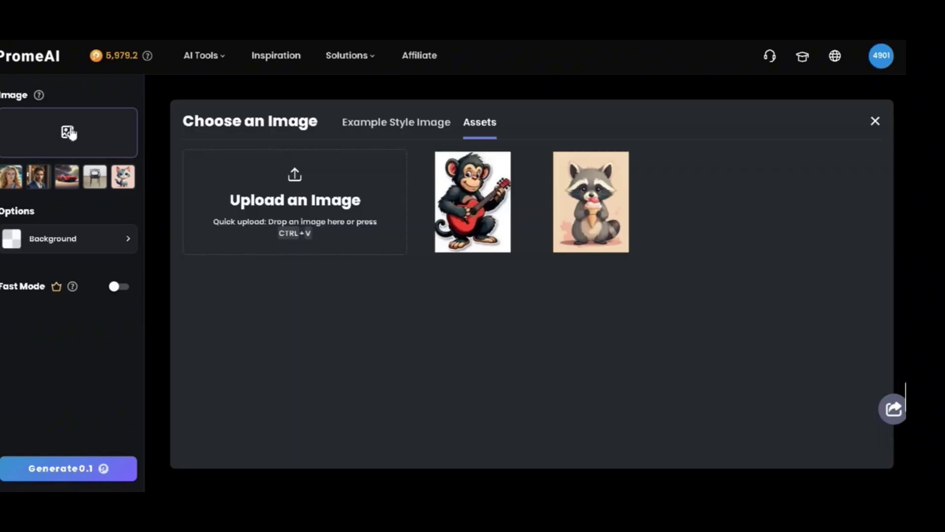
click(307, 217)
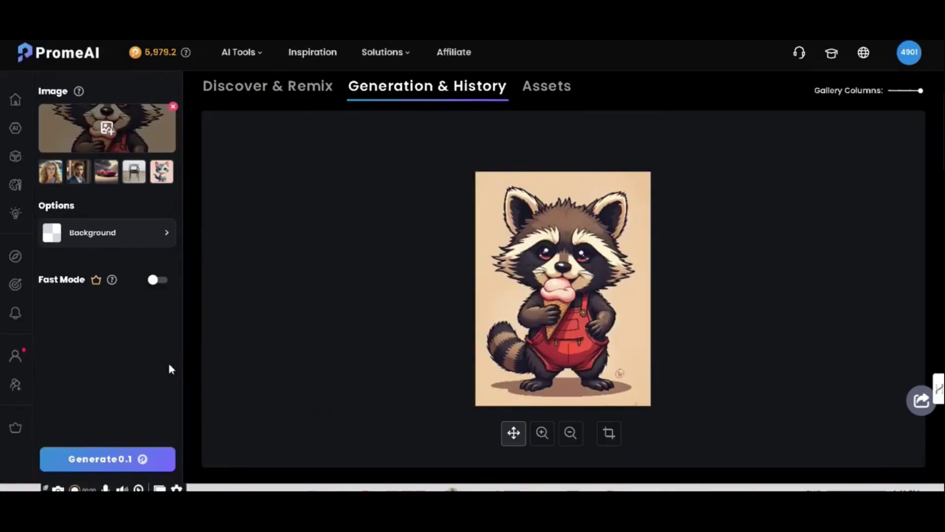
click(168, 235)
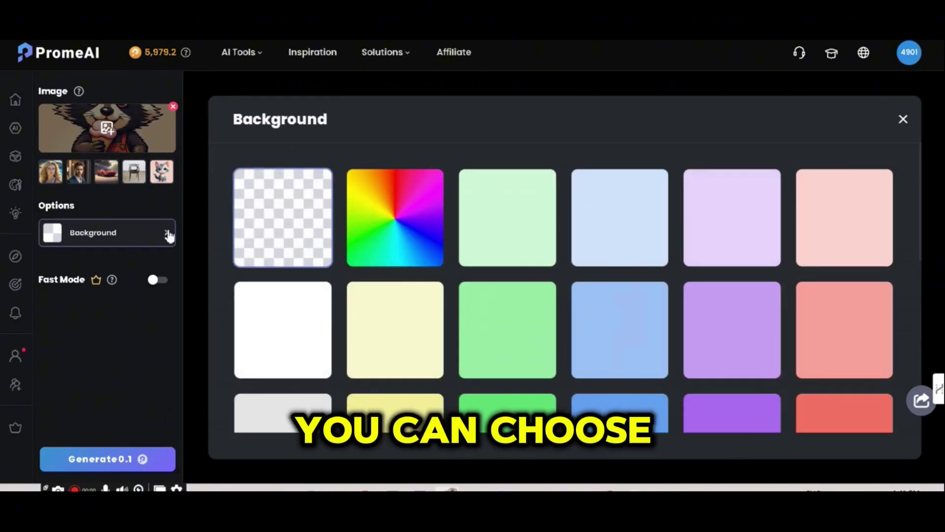
click(169, 234)
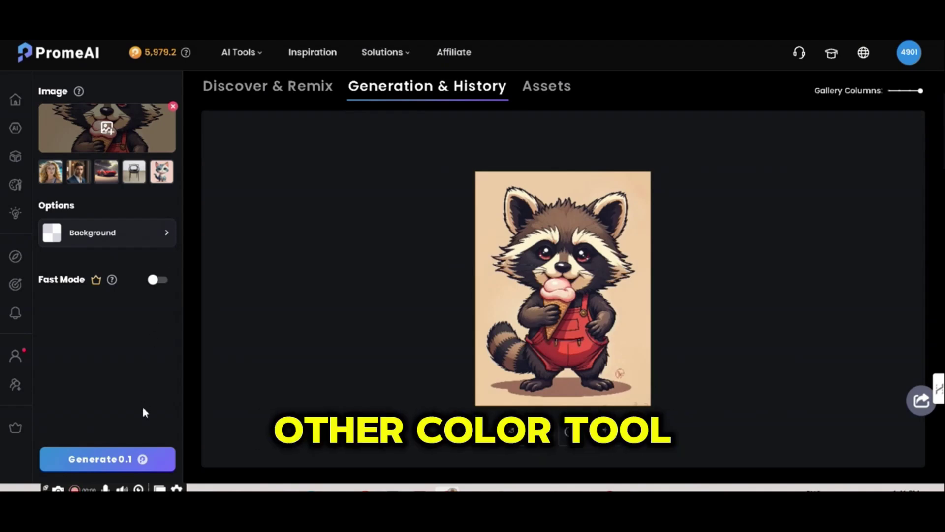
click(132, 457)
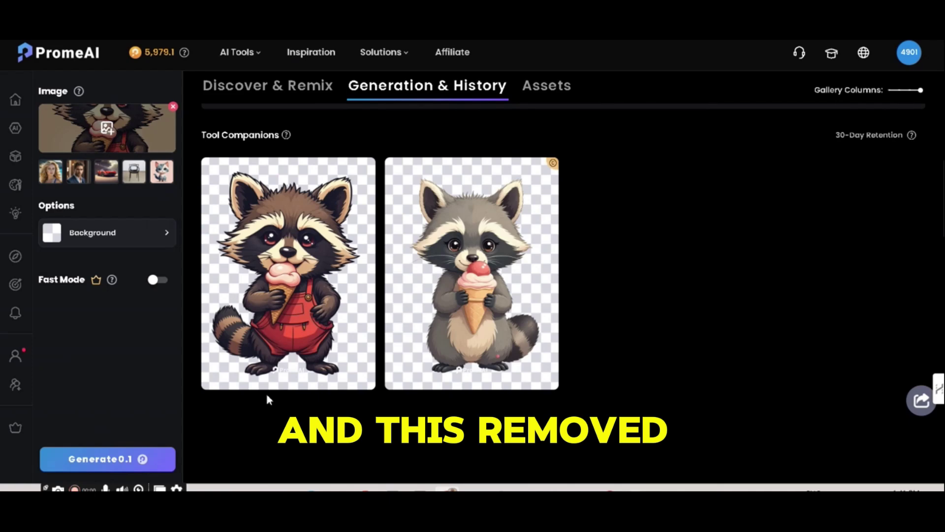
Download the background-free raccoon in red overalls at full size, 1760 x 2352
mouse_move(473, 298)
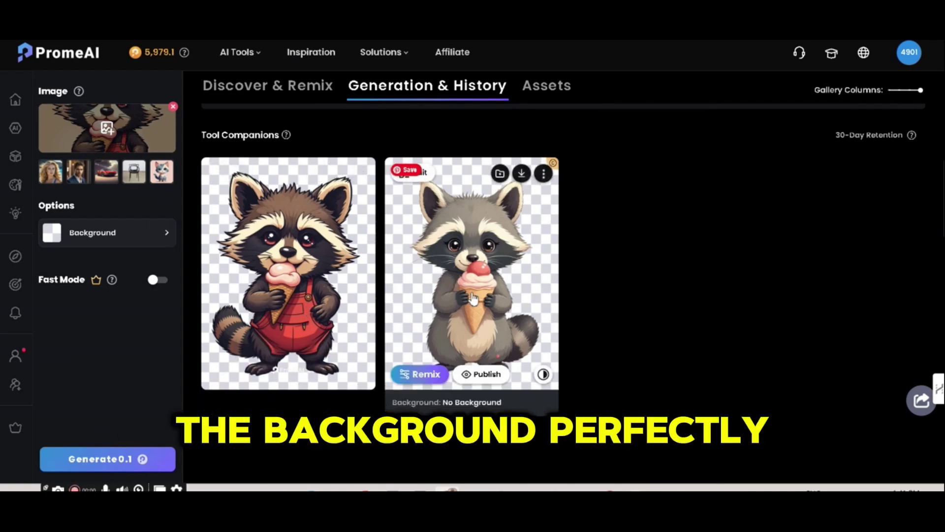
mouse_move(316, 379)
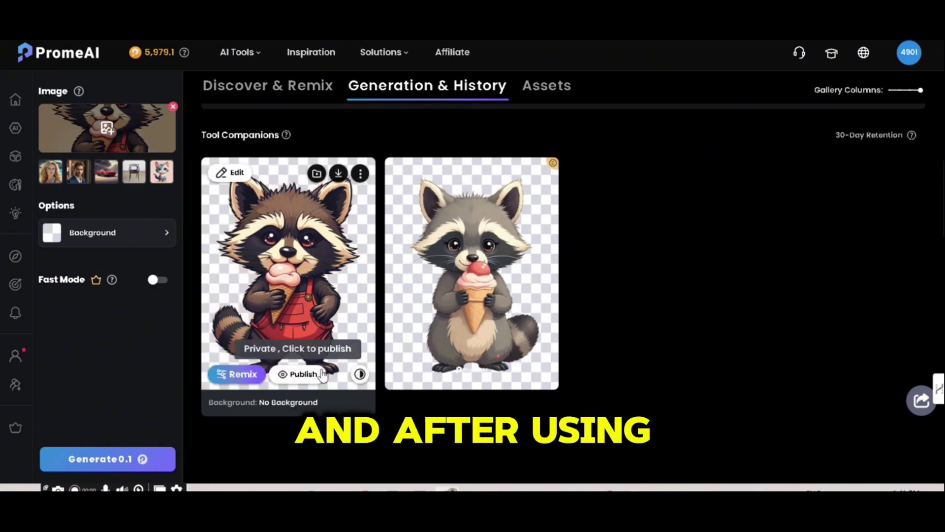
click(345, 174)
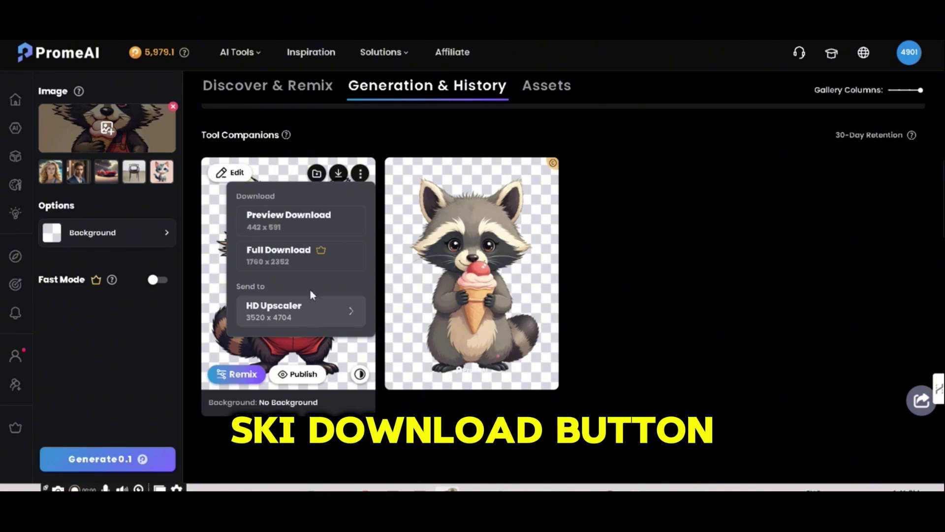
click(302, 257)
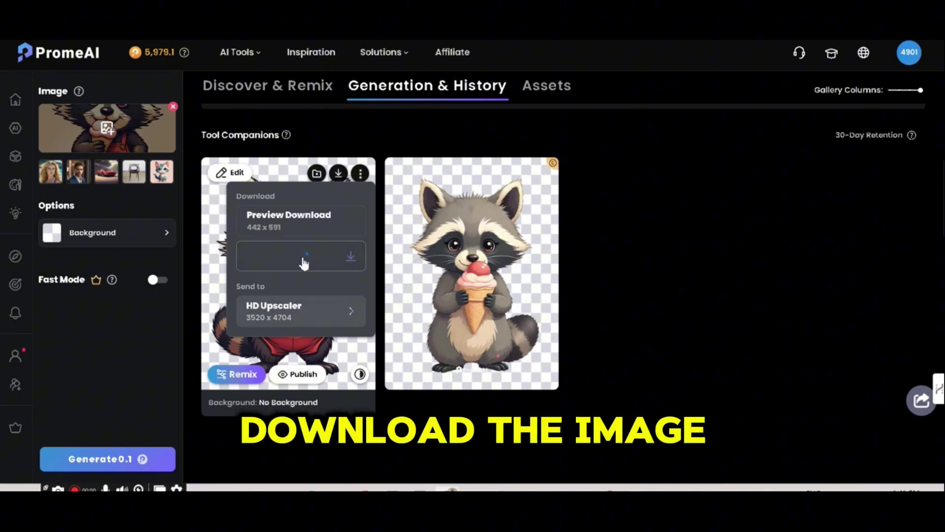